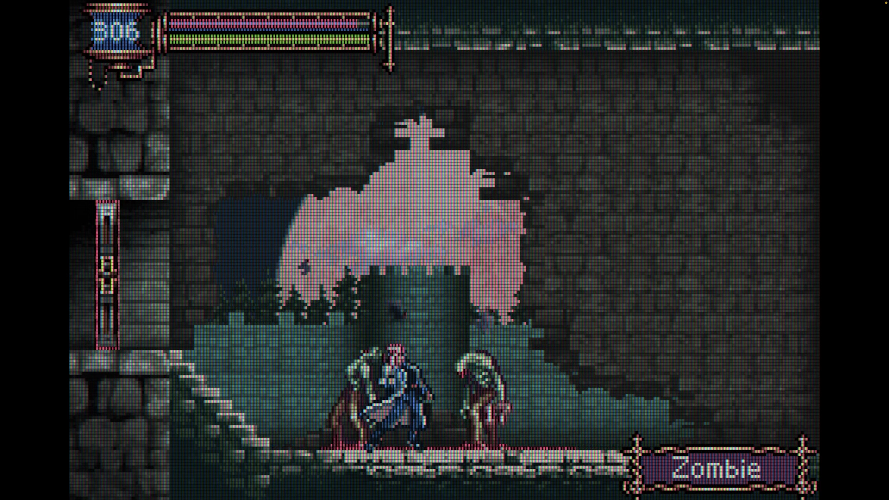
pyautogui.press('x')
pyautogui.press('Left')
pyautogui.press('x')
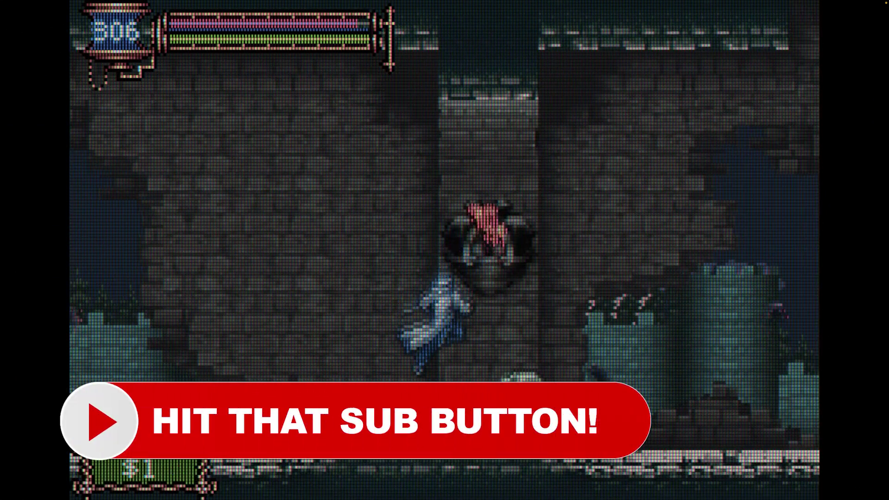
pyautogui.press('Right')
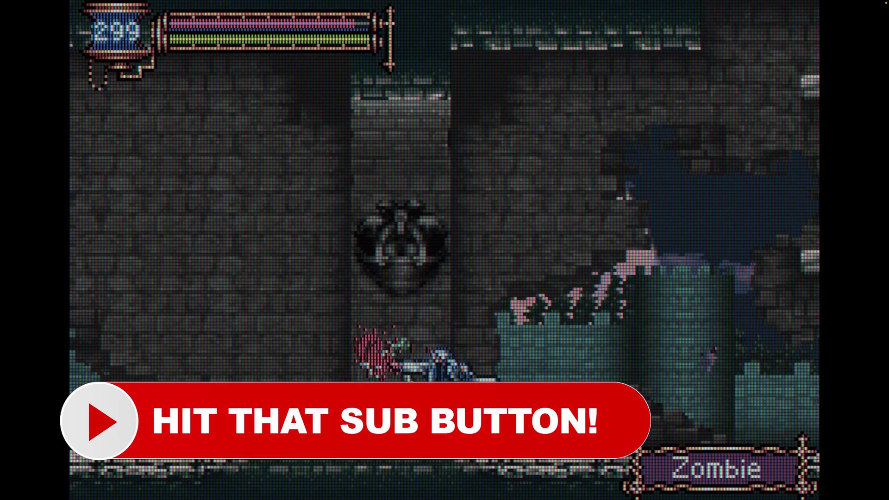
pyautogui.press('Right')
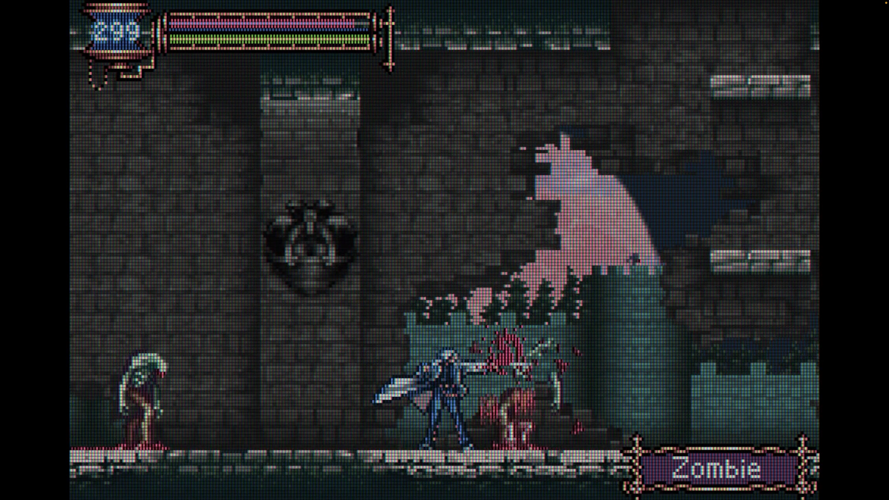
pyautogui.press('Right')
pyautogui.press('x')
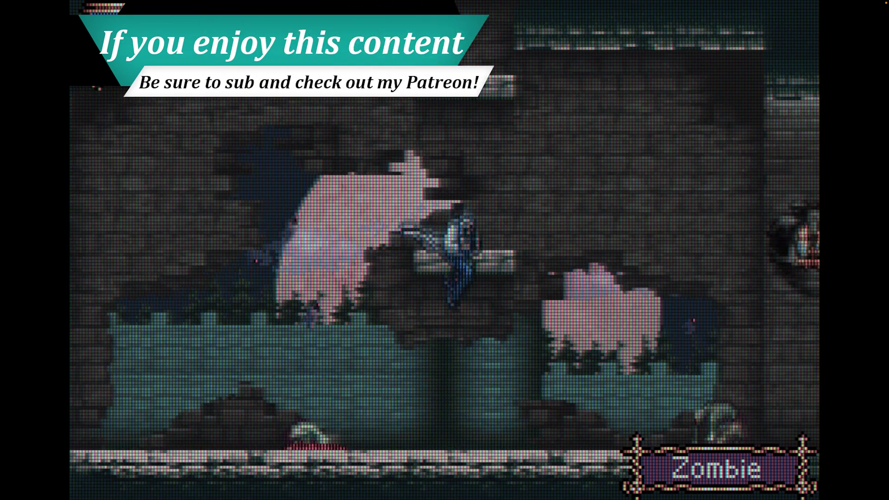
pyautogui.press('Right')
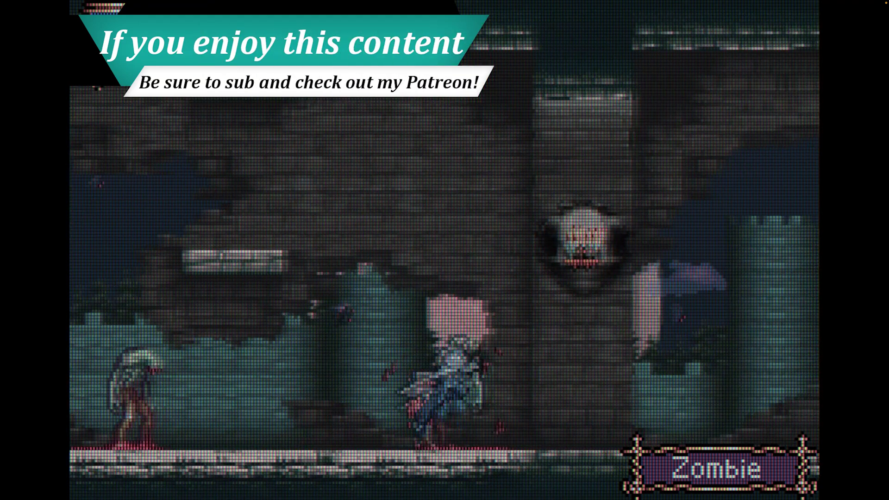
pyautogui.press('Right')
pyautogui.press('x')
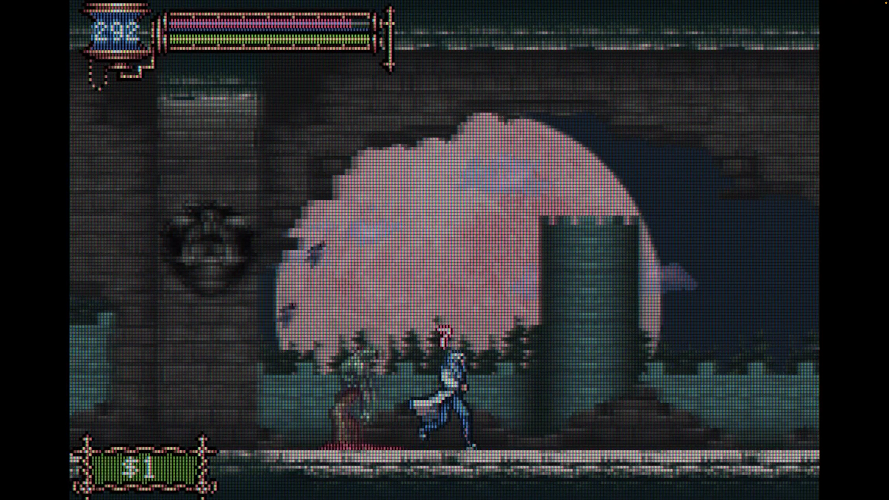
pyautogui.press('Left')
pyautogui.press('z')
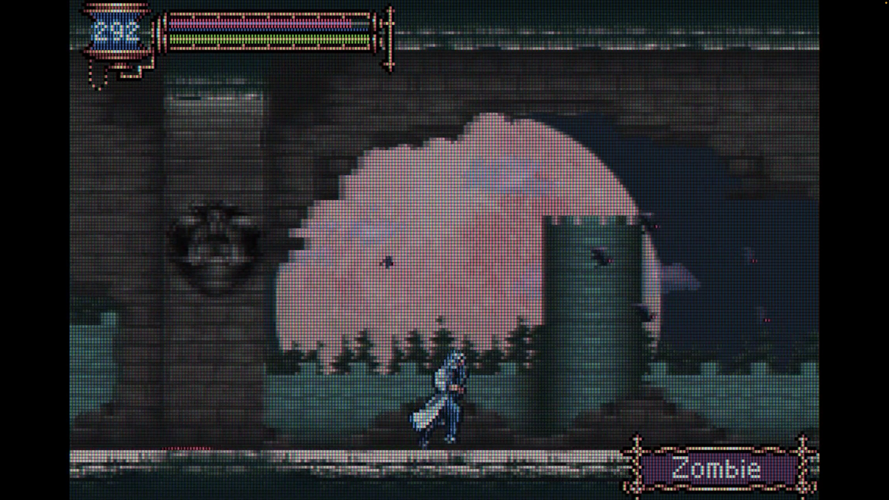
pyautogui.press('Right')
pyautogui.press('x')
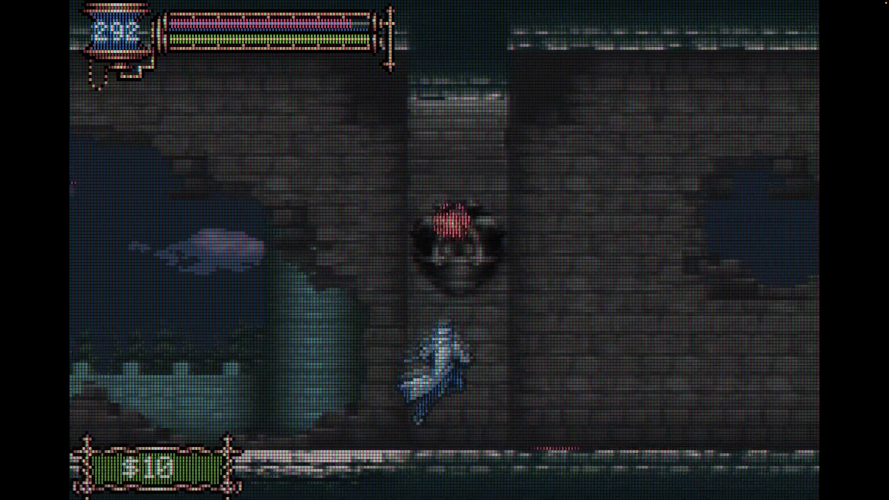
pyautogui.press('Down')
pyautogui.press('Right')
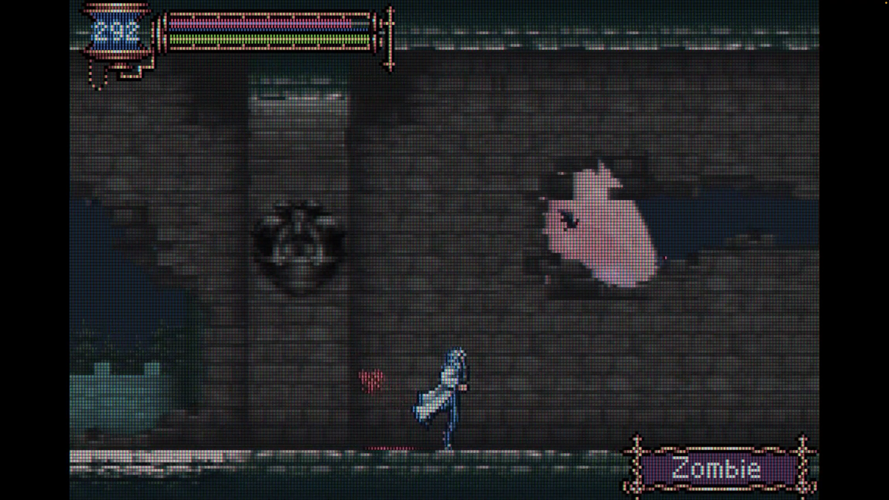
pyautogui.press('Right')
pyautogui.press('x')
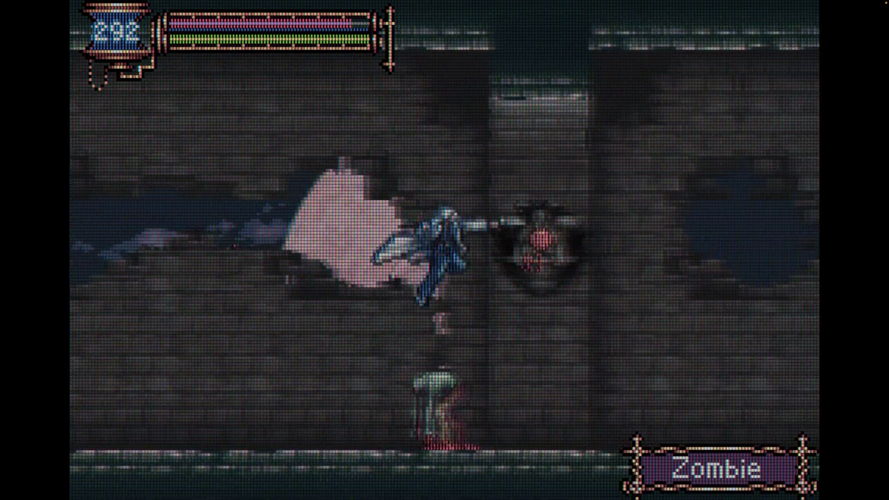
pyautogui.press('x')
pyautogui.press('Right')
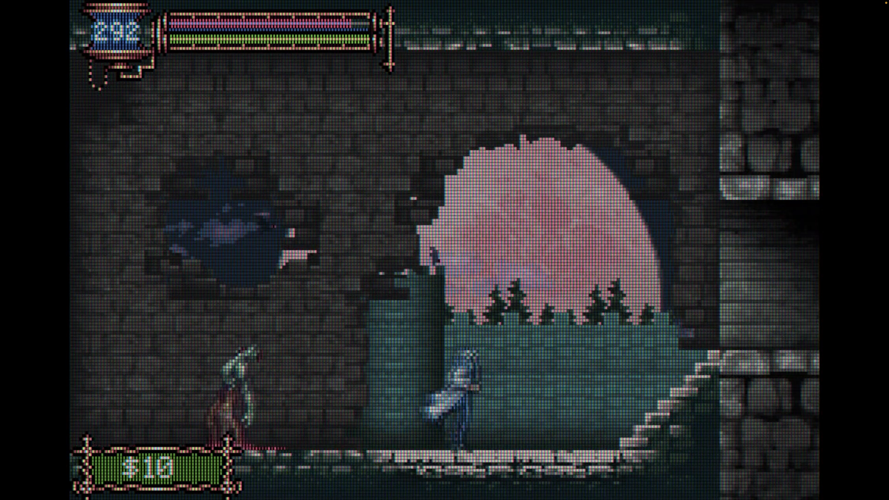
pyautogui.press('x')
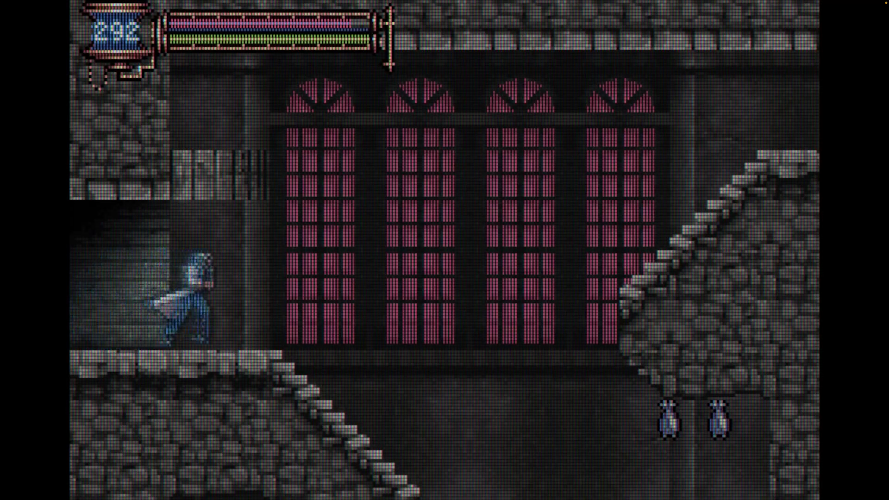
pyautogui.press('Right')
pyautogui.press('x')
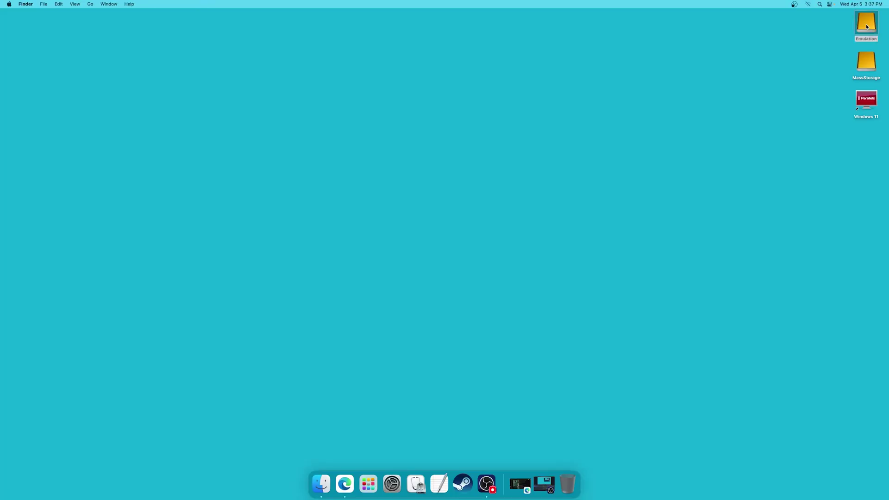
# Step: Browse the Gameboy Advance Games folder inside Games on the Emulation drive, and return to the drive's top level
pyautogui.doubleClick(865, 23)
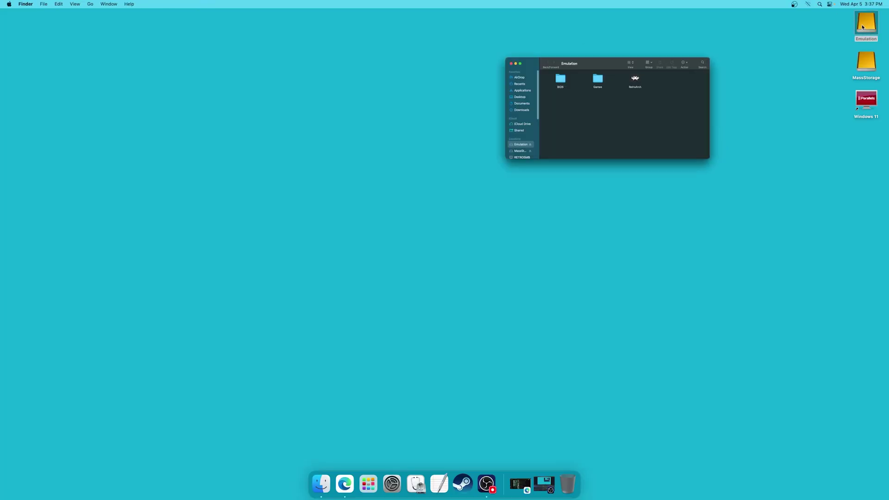
pyautogui.doubleClick(429, 118)
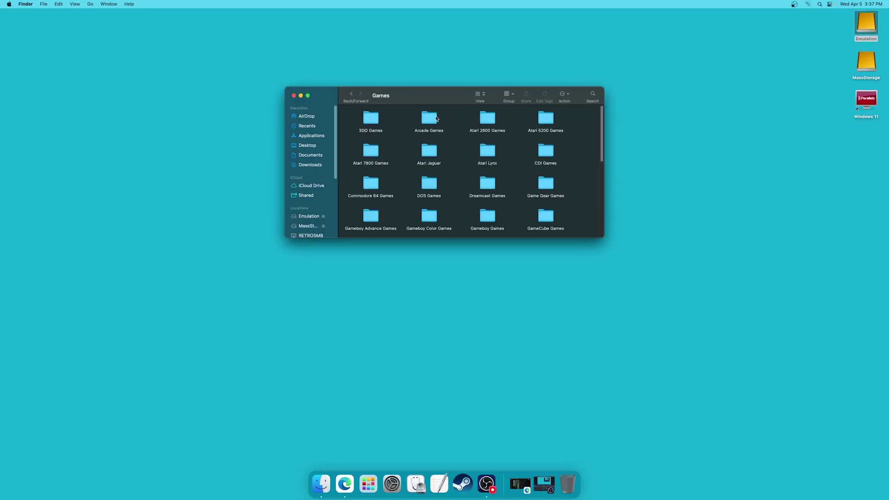
pyautogui.doubleClick(370, 215)
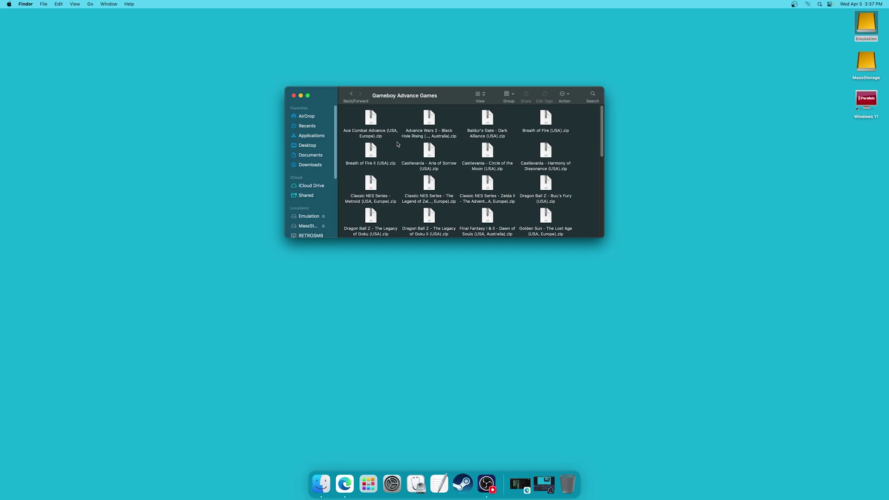
pyautogui.scroll(-10, 399, 147)
pyautogui.scroll(2, 402, 155)
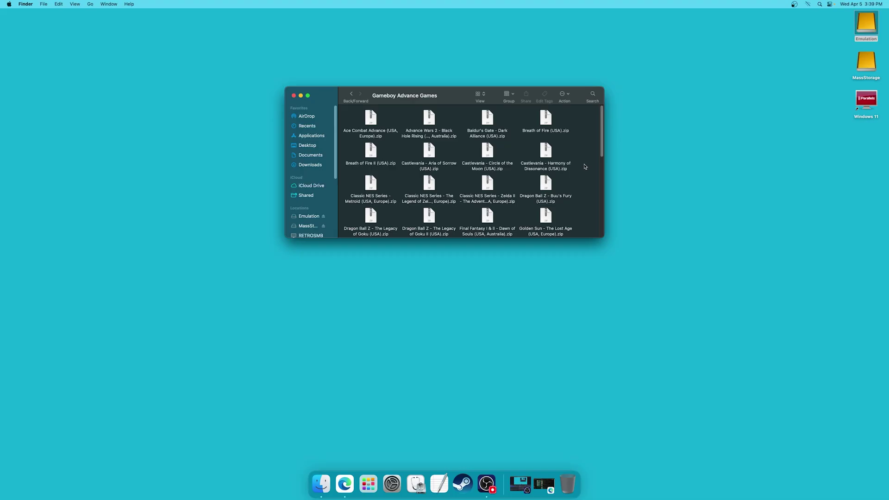
pyautogui.scroll(-3, 582, 178)
pyautogui.scroll(10, 584, 184)
pyautogui.press('super+bracketleft')
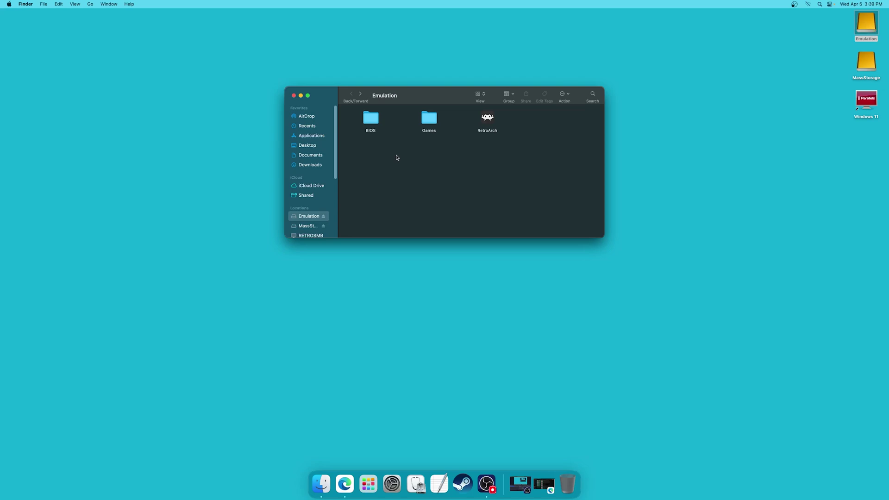
# Step: Copy gba_bios.bin from the BIOS folder on the Emulation drive
pyautogui.doubleClick(370, 119)
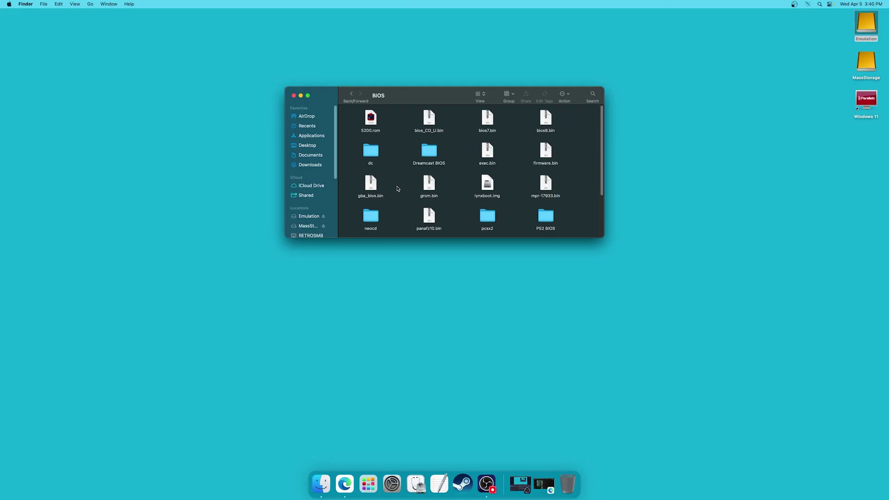
pyautogui.click(363, 190)
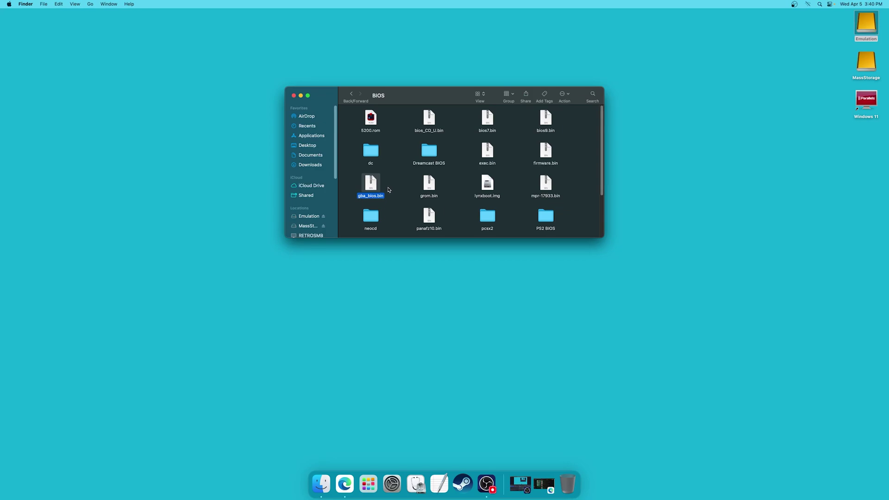
pyautogui.rightClick(373, 188)
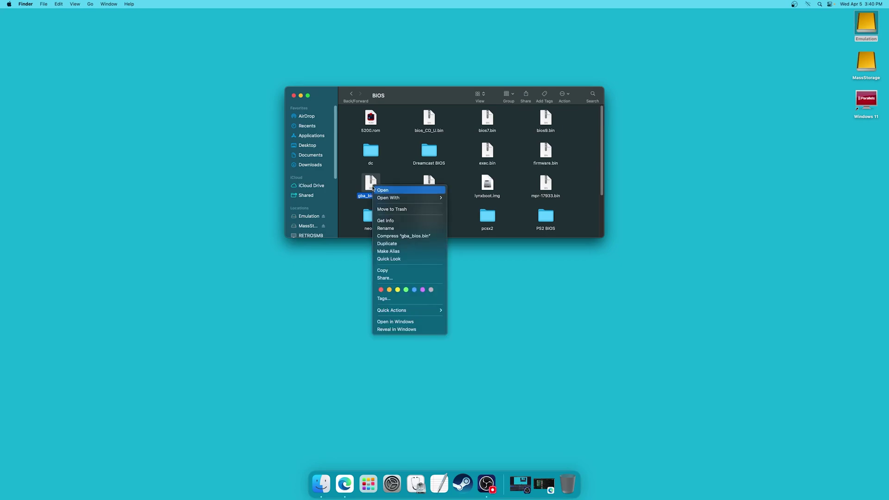
pyautogui.click(384, 269)
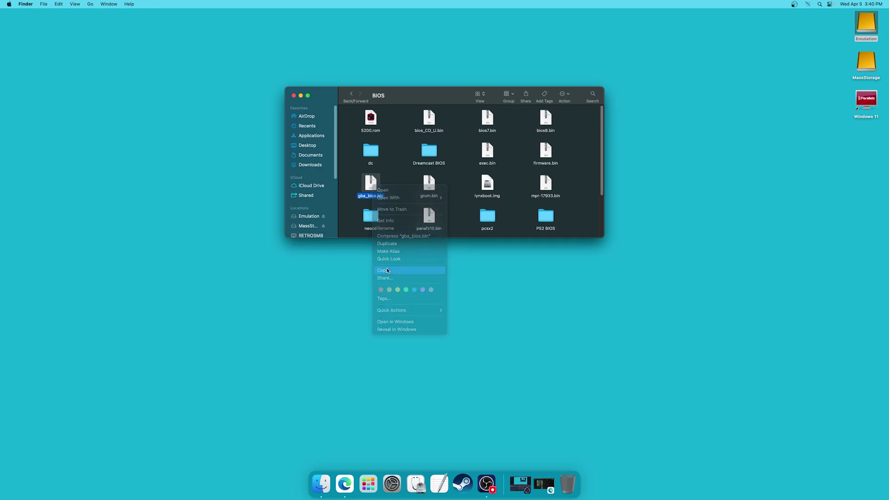
# Step: Paste gba_bios.bin into the system folder of Documents/RetroArch and close the window
pyautogui.click(311, 157)
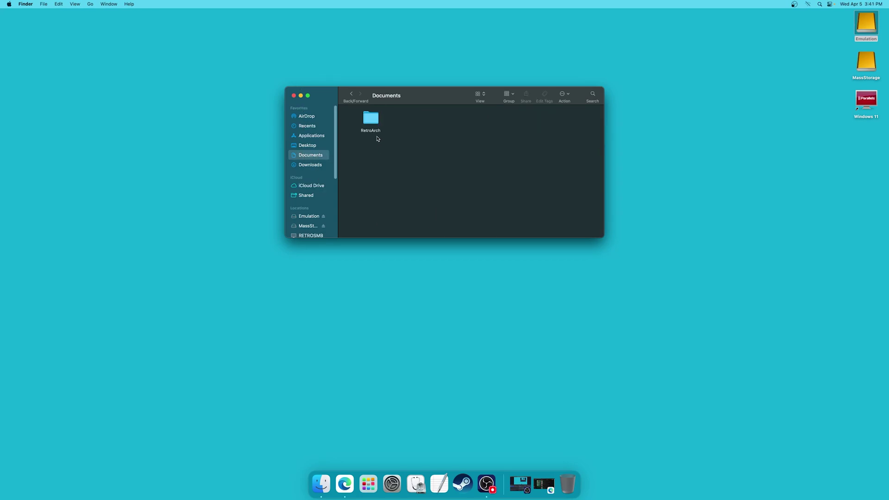
pyautogui.doubleClick(373, 123)
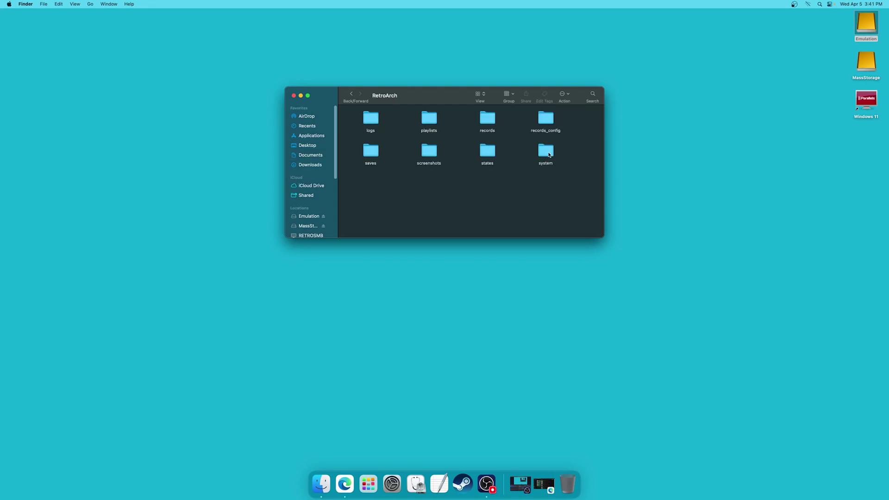
pyautogui.doubleClick(542, 152)
pyautogui.rightClick(459, 143)
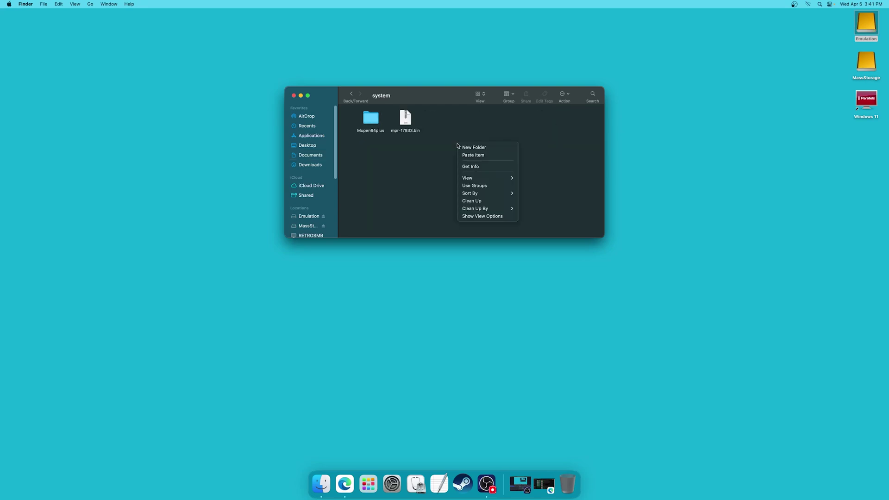
pyautogui.click(485, 155)
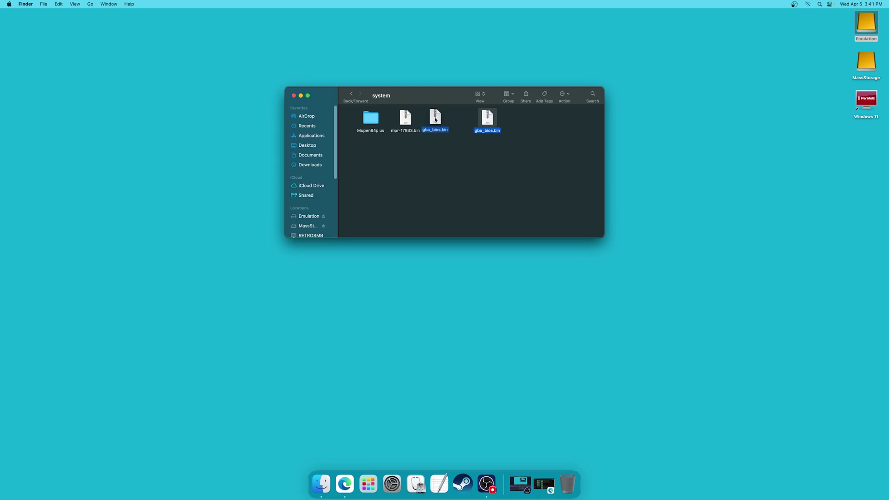
pyautogui.press('super+w')
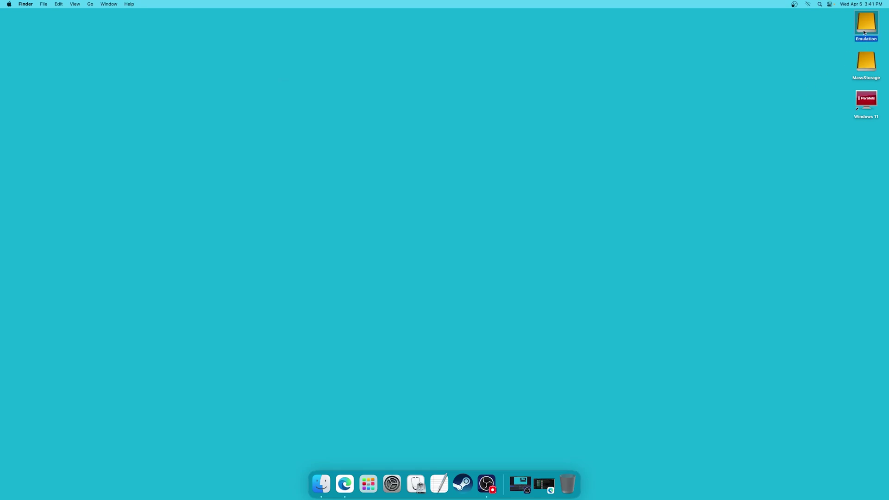
# Step: Launch RetroArch from the Emulation drive and open the Online Updater's Core Downloader
pyautogui.doubleClick(863, 32)
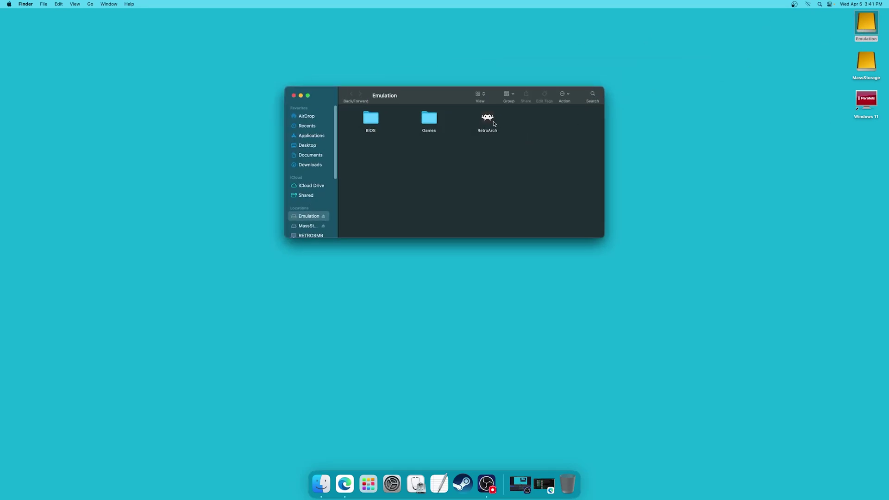
pyautogui.doubleClick(490, 121)
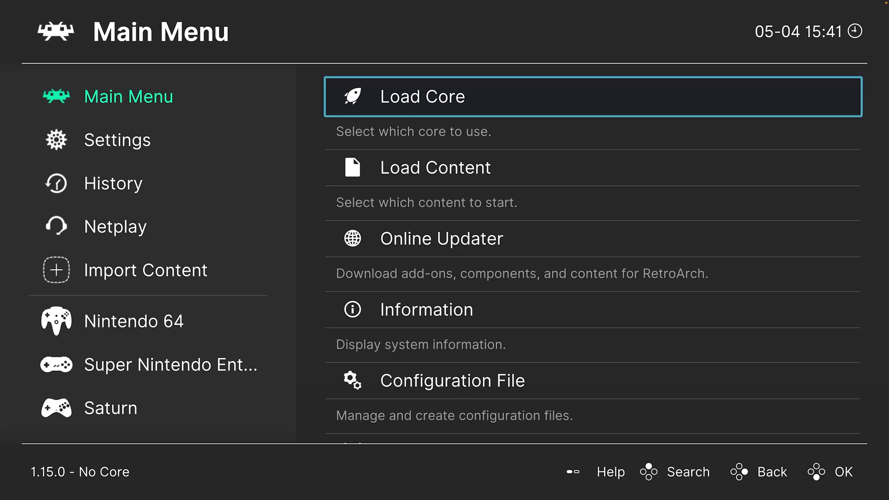
pyautogui.press('Down')
pyautogui.press('Down')
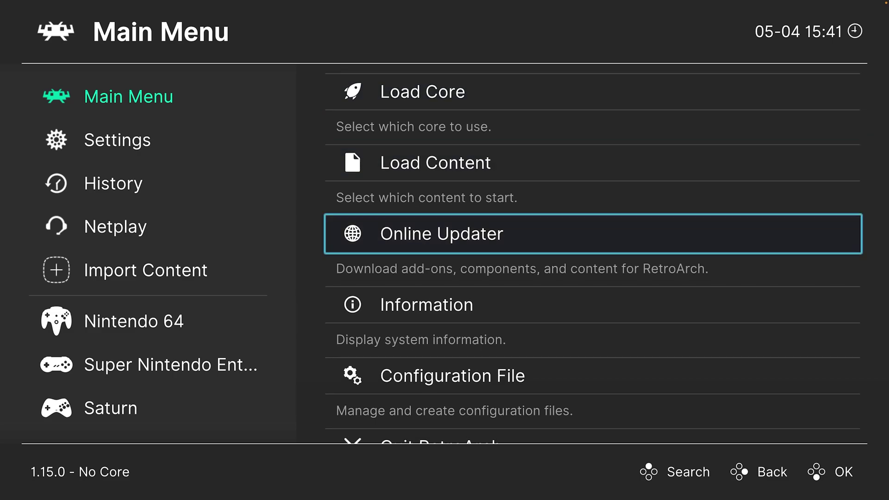
pyautogui.press('Return')
pyautogui.press('Return')
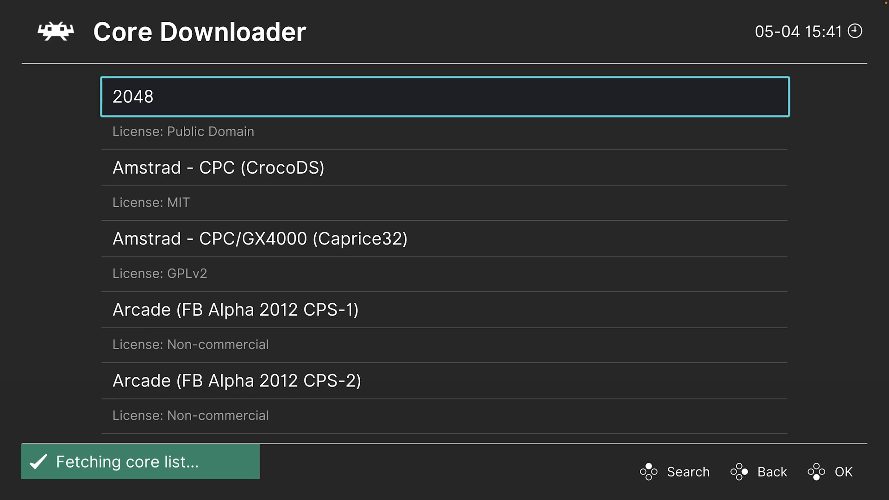
# Step: Download the Nintendo - Game Boy Advance (mGBA) core and return to the Online Updater
pyautogui.press('Down')
pyautogui.press('Down')
pyautogui.press('Down')
pyautogui.press('Down')
pyautogui.press('Down')
pyautogui.press('Down')
pyautogui.press('Down')
pyautogui.press('Down')
pyautogui.press('Down')
pyautogui.press('Down')
pyautogui.press('Down')
pyautogui.press('Down')
pyautogui.press('Down')
pyautogui.press('Down')
pyautogui.press('Down')
pyautogui.press('Down')
pyautogui.press('Down')
pyautogui.press('Down')
pyautogui.press('Down')
pyautogui.press('Down')
pyautogui.press('Down')
pyautogui.press('Down')
pyautogui.press('Down')
pyautogui.press('Down')
pyautogui.press('Down')
pyautogui.press('Down')
pyautogui.press('Down')
pyautogui.press('Down')
pyautogui.press('Down')
pyautogui.press('Down')
pyautogui.press('Down')
pyautogui.press('Down')
pyautogui.press('Down')
pyautogui.press('Down')
pyautogui.press('Down')
pyautogui.press('Down')
pyautogui.press('Down')
pyautogui.press('Down')
pyautogui.press('Down')
pyautogui.press('Down')
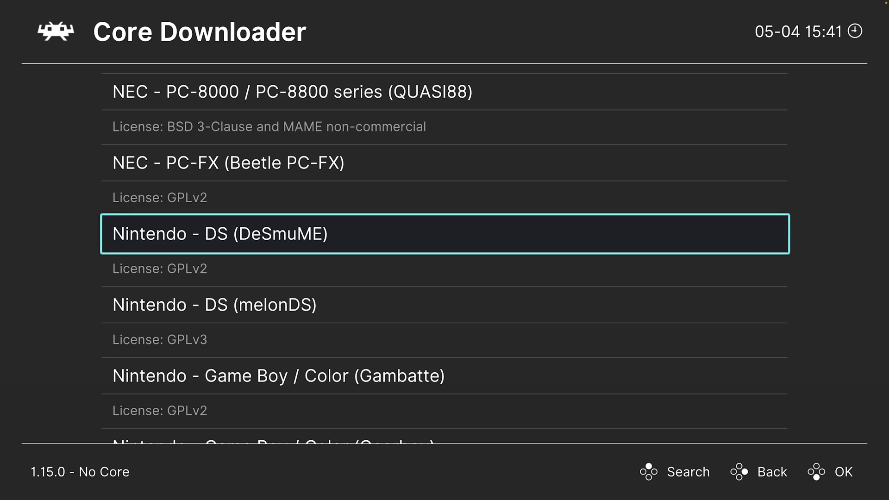
pyautogui.press('Down')
pyautogui.press('Down')
pyautogui.press('Down')
pyautogui.press('Down')
pyautogui.press('Down')
pyautogui.press('Down')
pyautogui.press('Down')
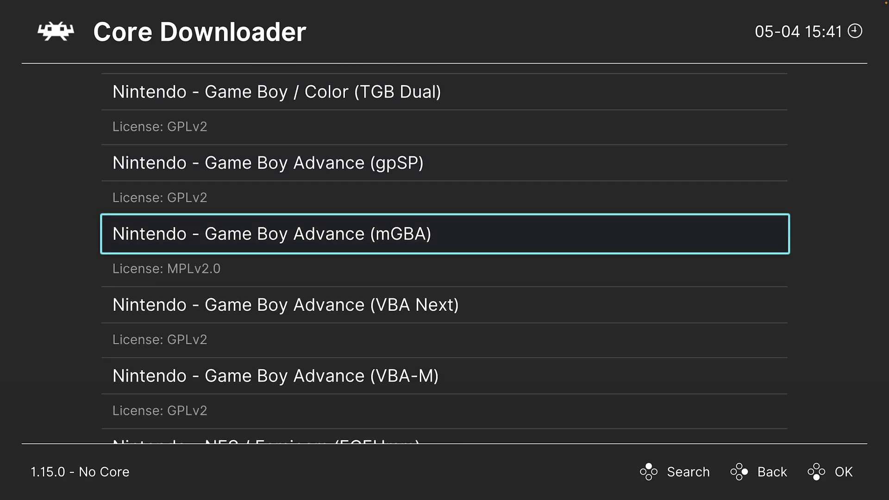
pyautogui.press('Return')
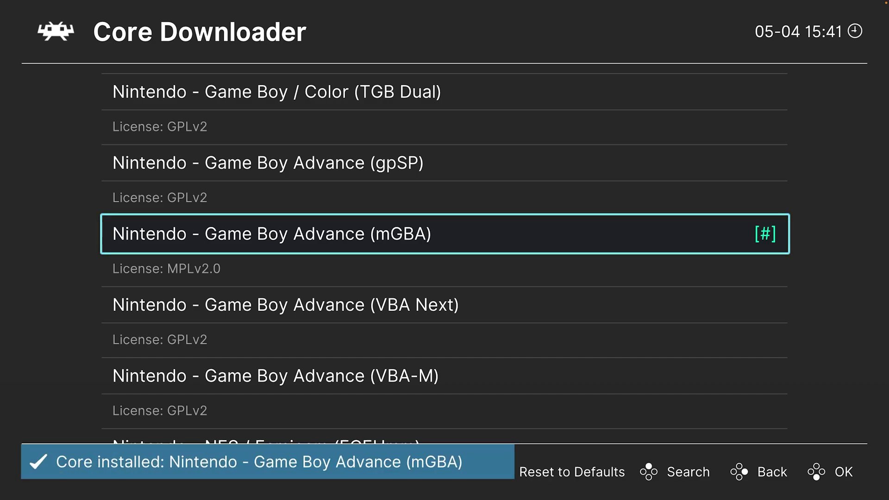
pyautogui.press('BackSpace')
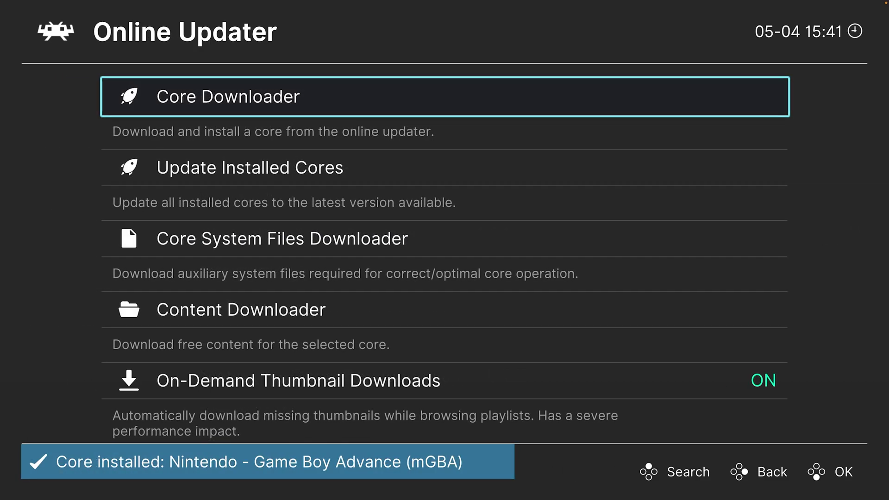
# Step: Leave the Online Updater, start loading content and browse the root directory (/)
pyautogui.press('BackSpace')
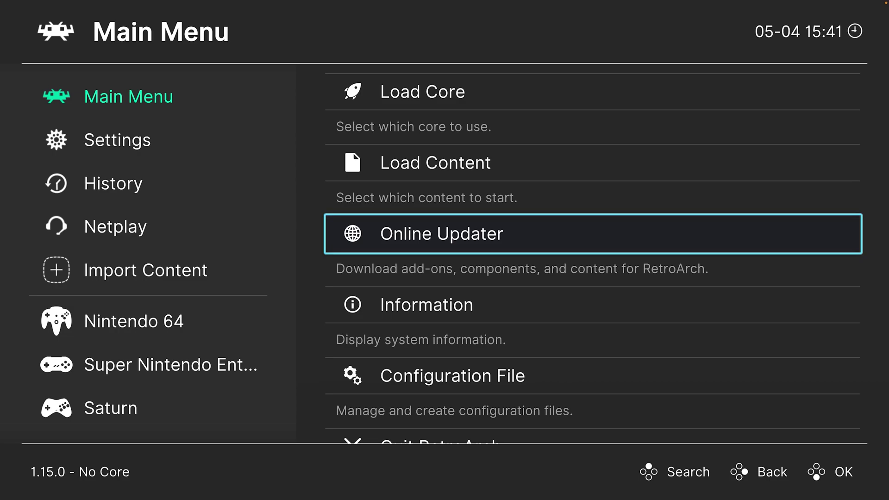
pyautogui.press('Up')
pyautogui.press('Return')
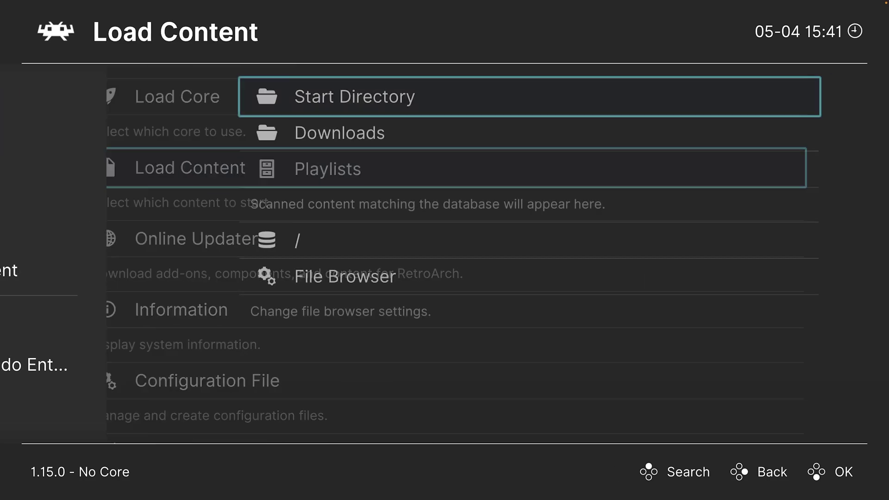
pyautogui.press('Down')
pyautogui.press('Down')
pyautogui.press('Down')
pyautogui.press('Return')
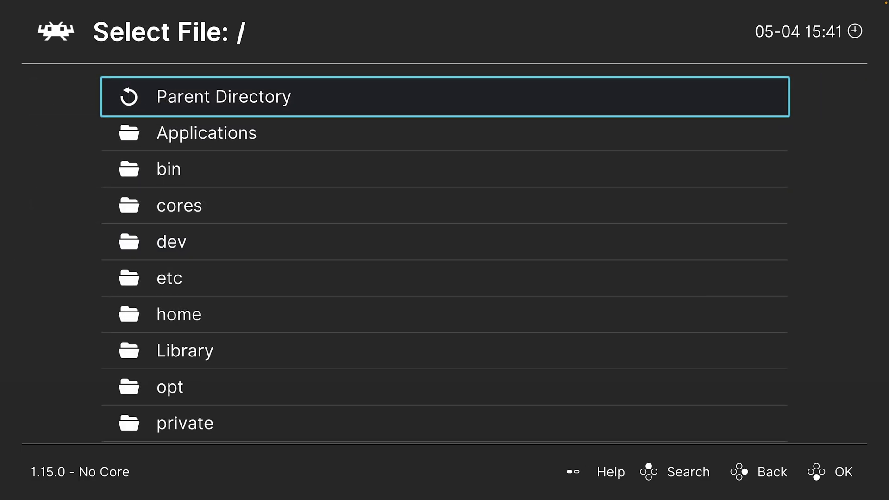
# Step: Browse through Volumes and the Emulation drive to the Games folder for loading content
pyautogui.press('Up')
pyautogui.press('Return')
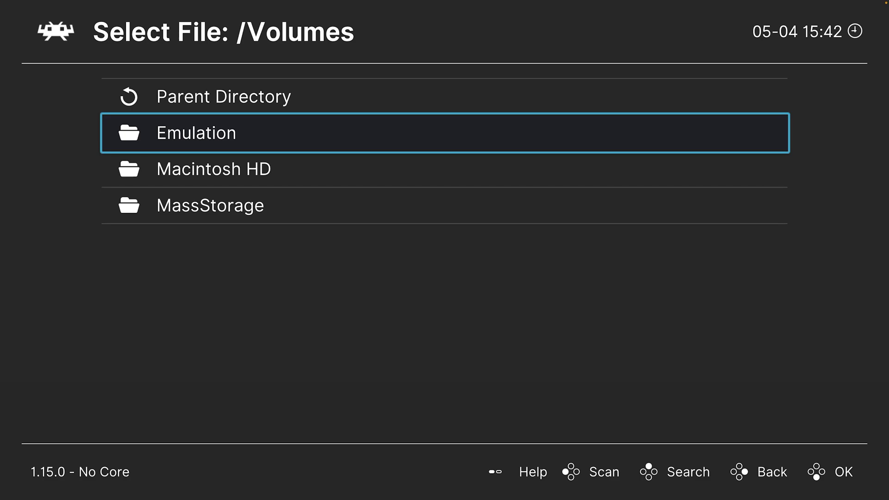
pyautogui.press('Return')
pyautogui.press('Down')
pyautogui.press('Down')
pyautogui.press('Return')
# Step: Open the Gameboy Advance Games folder inside Games
pyautogui.press('Down')
pyautogui.press('Down')
pyautogui.press('Down')
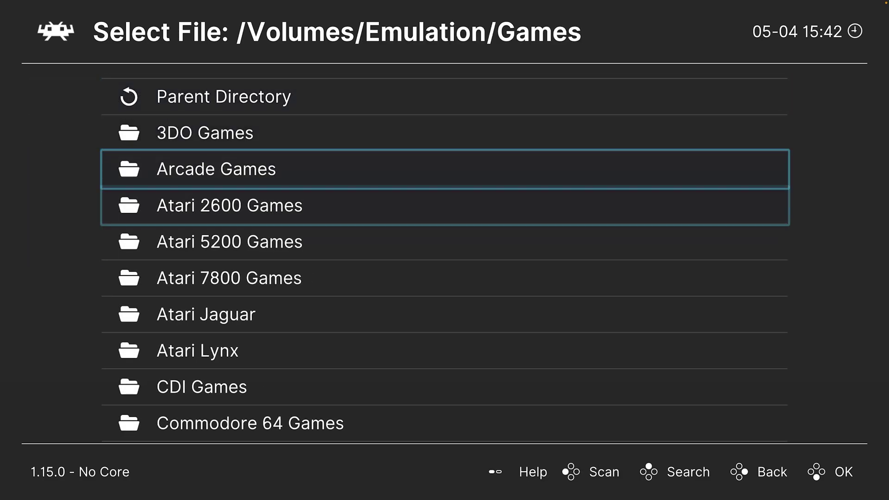
pyautogui.press('Down')
pyautogui.press('Down')
pyautogui.press('Down')
pyautogui.press('Down')
pyautogui.press('Down')
pyautogui.press('Down')
pyautogui.press('Down')
pyautogui.press('Down')
pyautogui.press('Down')
pyautogui.press('Down')
pyautogui.press('Return')
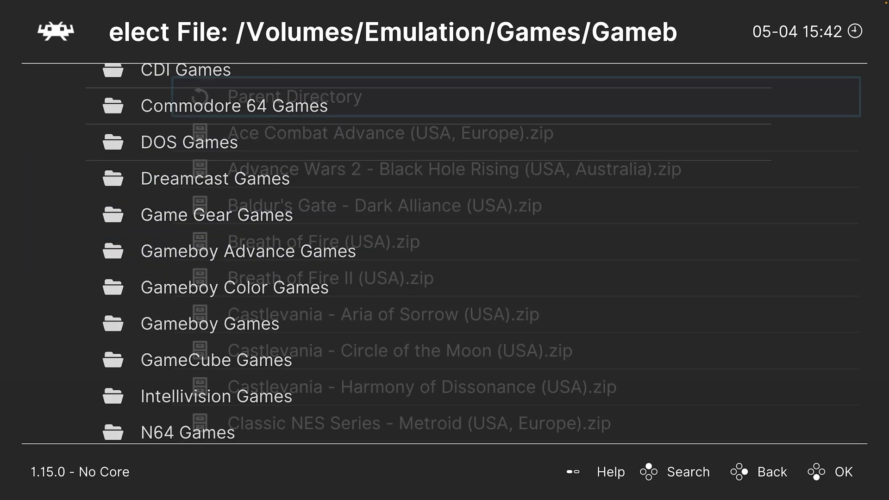
# Step: Browse the archive Ace Combat Advance (USA, Europe).zip and load its Ace Combat Advance (USA, Europe).gba file
pyautogui.press('Down')
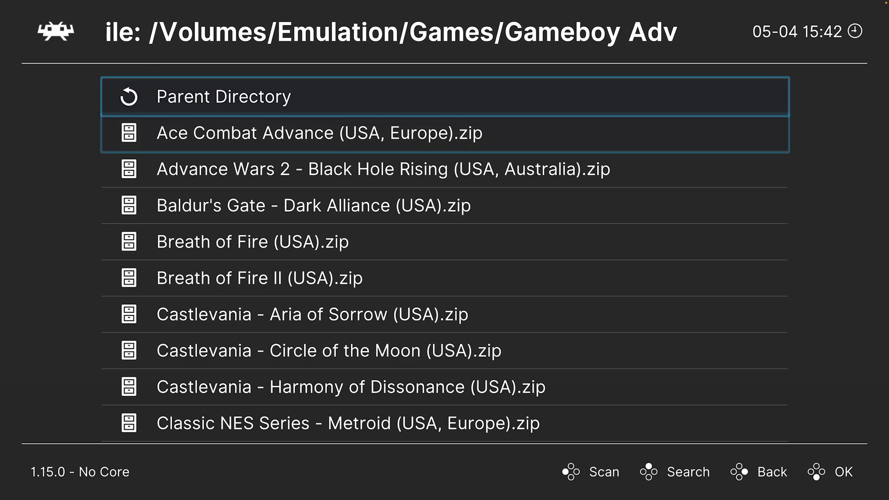
pyautogui.press('Return')
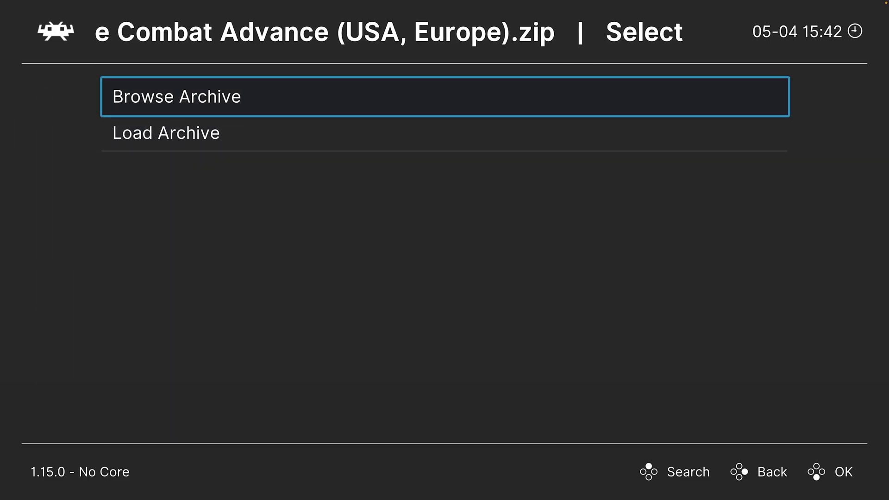
pyautogui.press('Down')
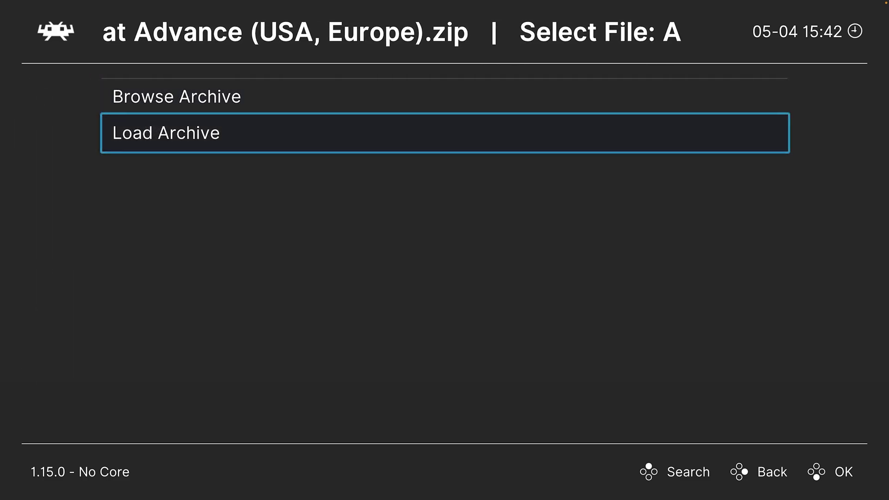
pyautogui.press('Up')
pyautogui.press('Return')
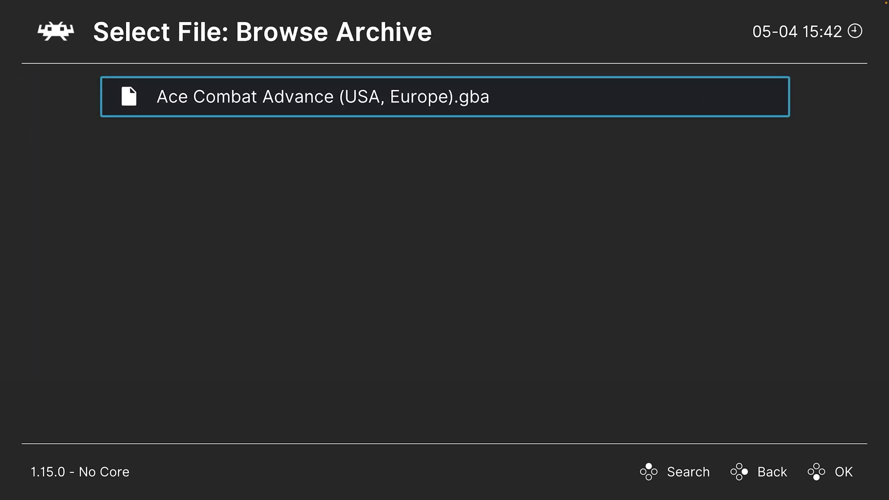
pyautogui.press('Return')
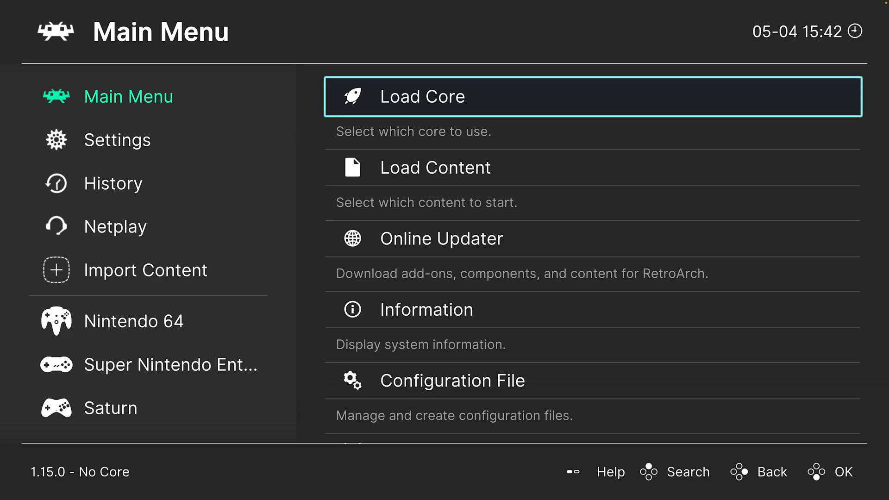
# Step: Start a directory scan from Import Content, beginning at the root directory (/)
pyautogui.press('Down')
pyautogui.press('Down')
pyautogui.press('Down')
pyautogui.press('Down')
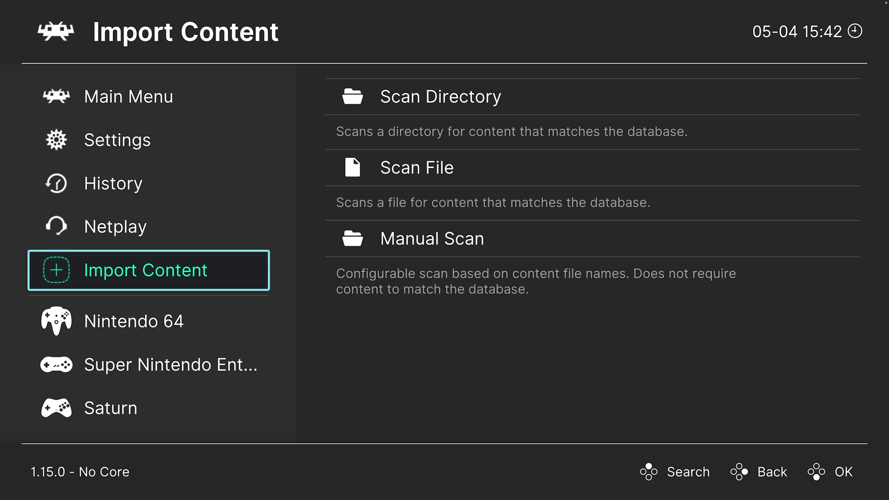
pyautogui.press('Right')
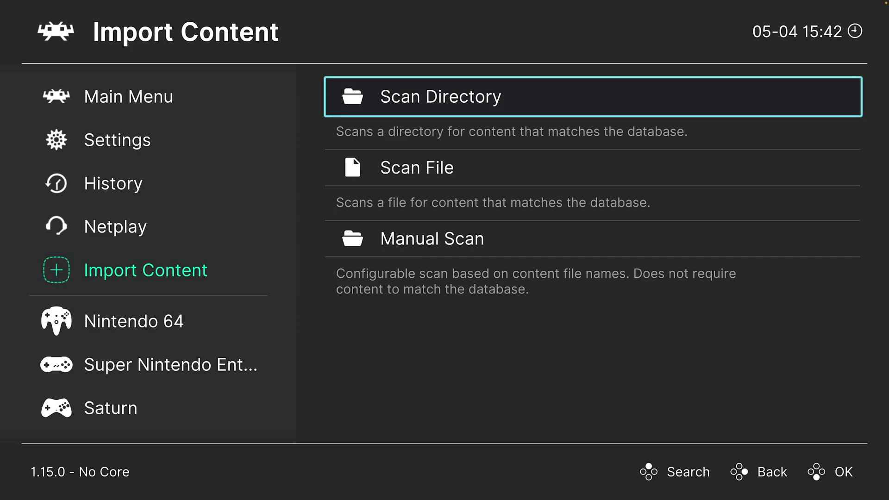
pyautogui.press('Return')
pyautogui.press('Return')
# Step: Browse to /Volumes/Emulation/Games for the directory scan
pyautogui.press('Up')
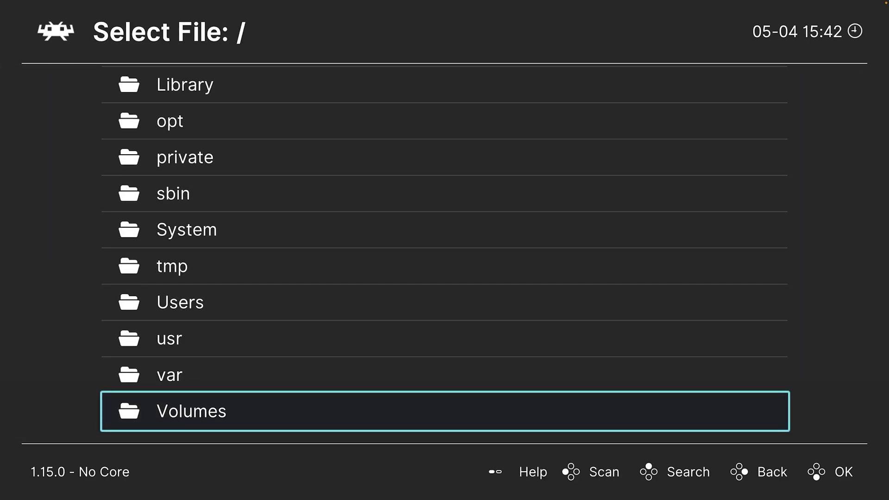
pyautogui.press('Return')
pyautogui.press('Down')
pyautogui.press('Down')
pyautogui.press('Return')
pyautogui.press('Down')
pyautogui.press('Down')
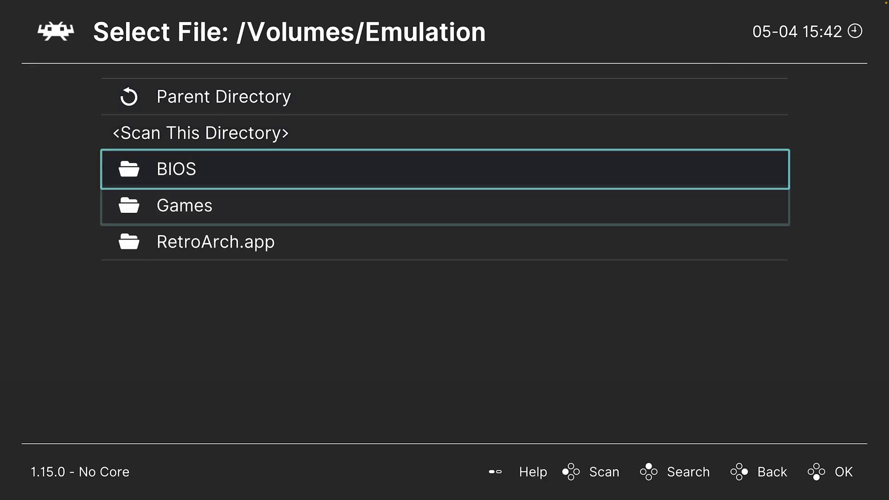
pyautogui.press('Down')
pyautogui.press('Return')
# Step: Scan the Gameboy Advance Games directory to import its content
pyautogui.press('Down')
pyautogui.press('Down')
pyautogui.press('Down')
pyautogui.press('Down')
pyautogui.press('Down')
pyautogui.press('Down')
pyautogui.press('Down')
pyautogui.press('Down')
pyautogui.press('Down')
pyautogui.press('Down')
pyautogui.press('Down')
pyautogui.press('Down')
pyautogui.press('Down')
pyautogui.press('Down')
pyautogui.press('Down')
pyautogui.press('Down')
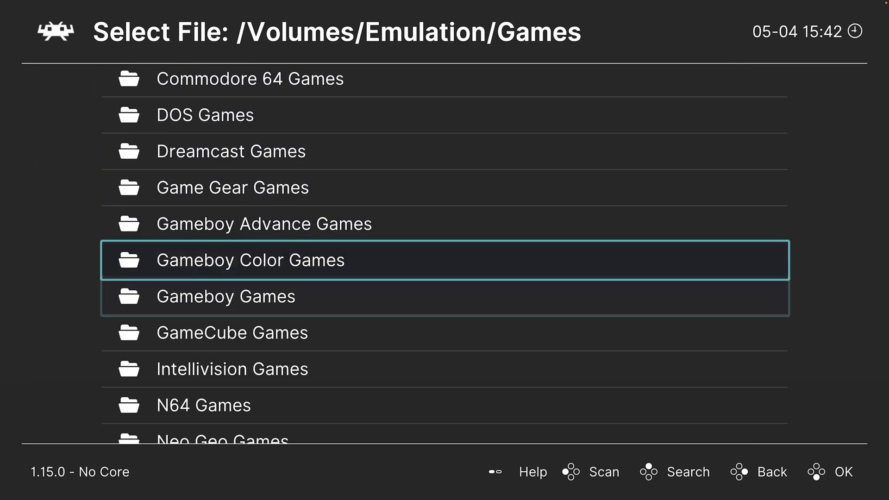
pyautogui.press('Up')
pyautogui.press('Up')
pyautogui.press('Return')
pyautogui.press('Down')
pyautogui.press('Return')
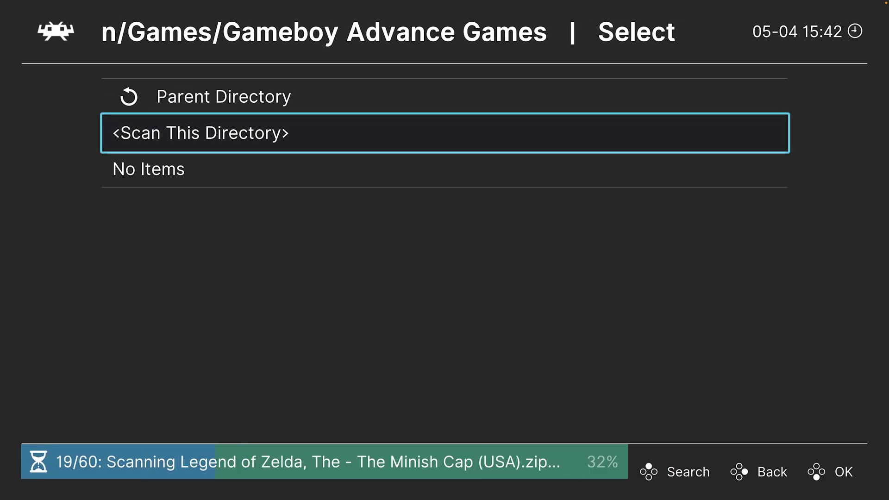
# Step: Leave the directory browser and open the Game Boy Advance playlist
pyautogui.press('BackSpace')
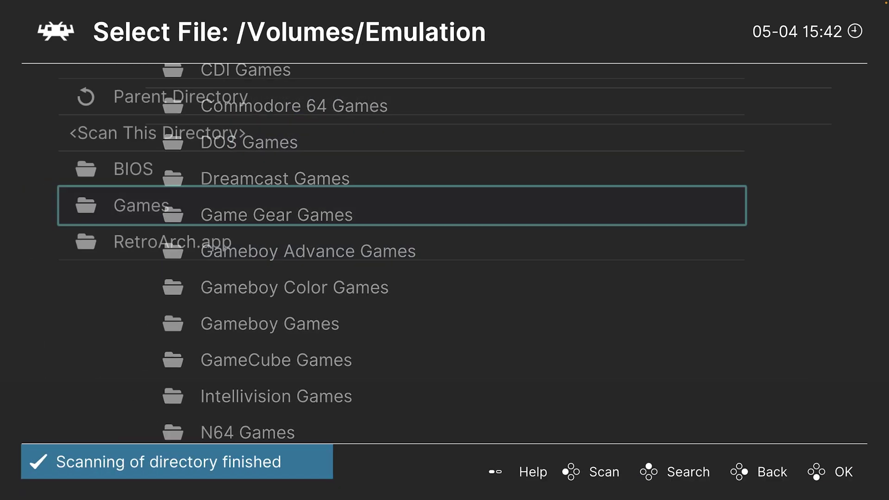
pyautogui.press('BackSpace')
pyautogui.press('BackSpace')
pyautogui.press('BackSpace')
pyautogui.press('BackSpace')
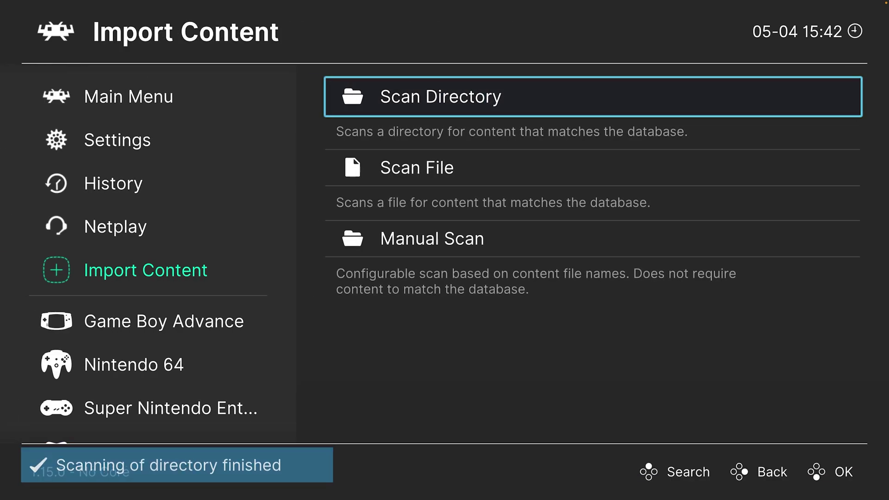
pyautogui.press('BackSpace')
pyautogui.press('Down')
pyautogui.press('Right')
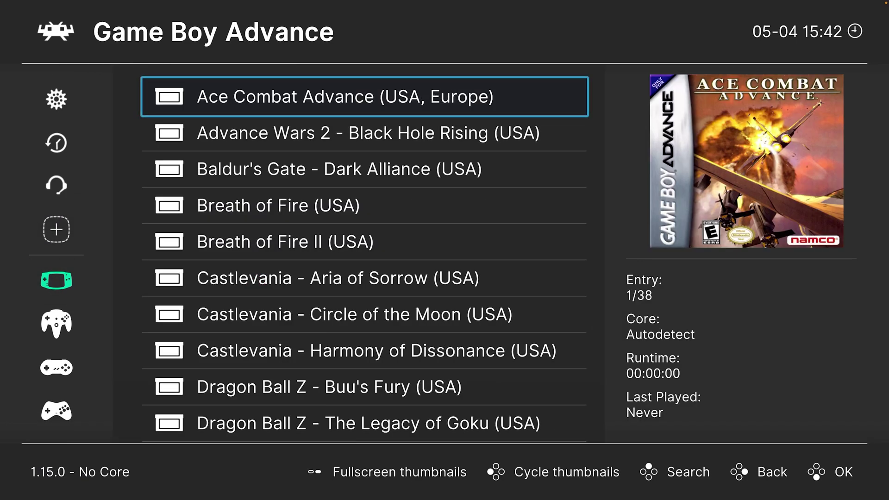
# Step: Look through the games in the Game Boy Advance playlist and return to its first entry
pyautogui.press('Down')
pyautogui.press('Down')
pyautogui.press('Down')
pyautogui.press('Down')
pyautogui.press('Down')
pyautogui.press('Down')
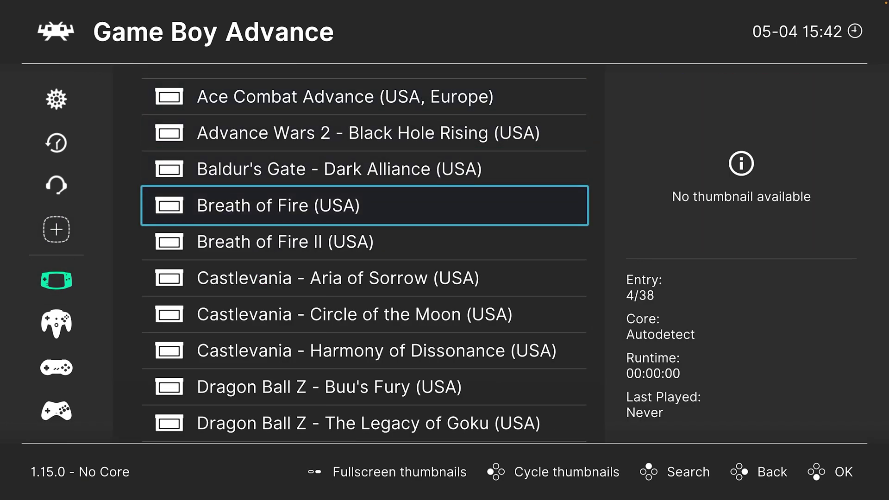
pyautogui.press('Down')
pyautogui.press('Down')
pyautogui.press('Down')
pyautogui.press('Down')
pyautogui.press('Down')
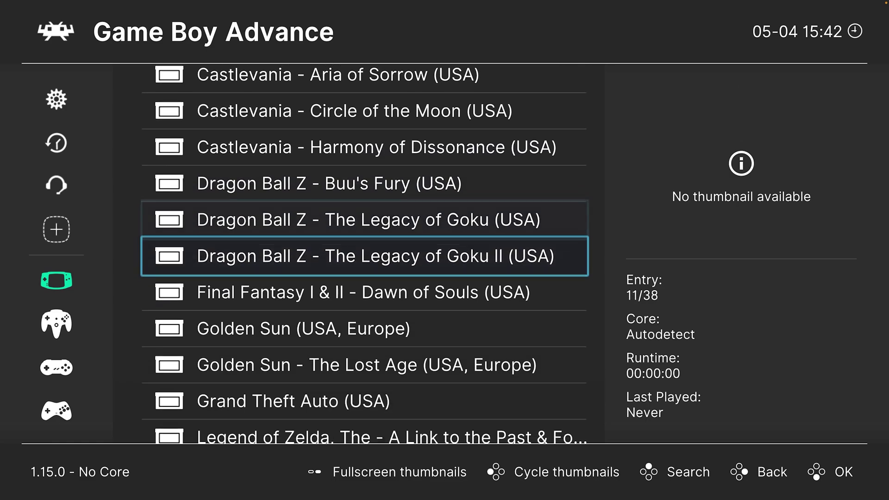
pyautogui.press('Down')
pyautogui.press('Down')
pyautogui.press('Down')
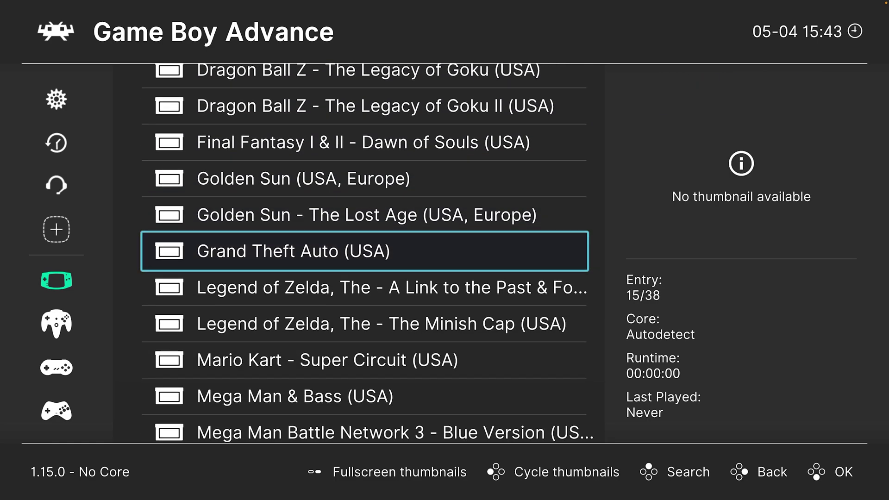
pyautogui.press('Down')
pyautogui.press('Home')
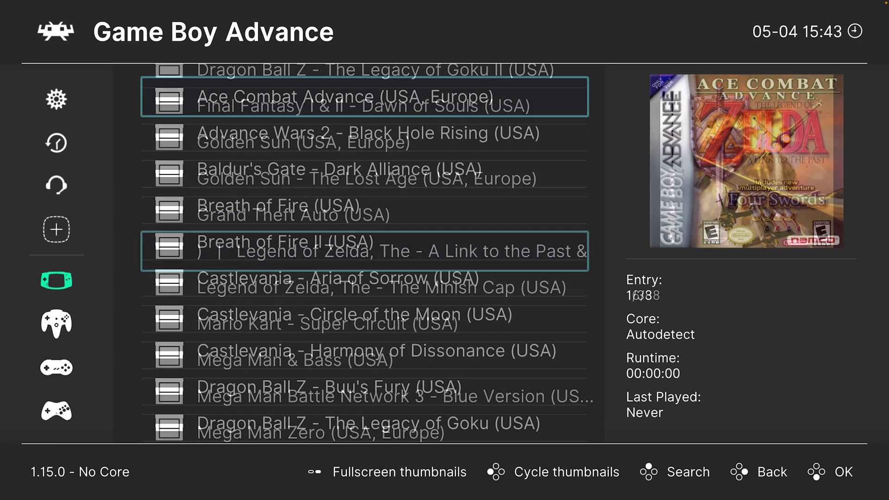
# Step: Associate Ace Combat Advance (USA, Europe) with the Nintendo - Game Boy Advance (mGBA) core and run the game
pyautogui.press('Return')
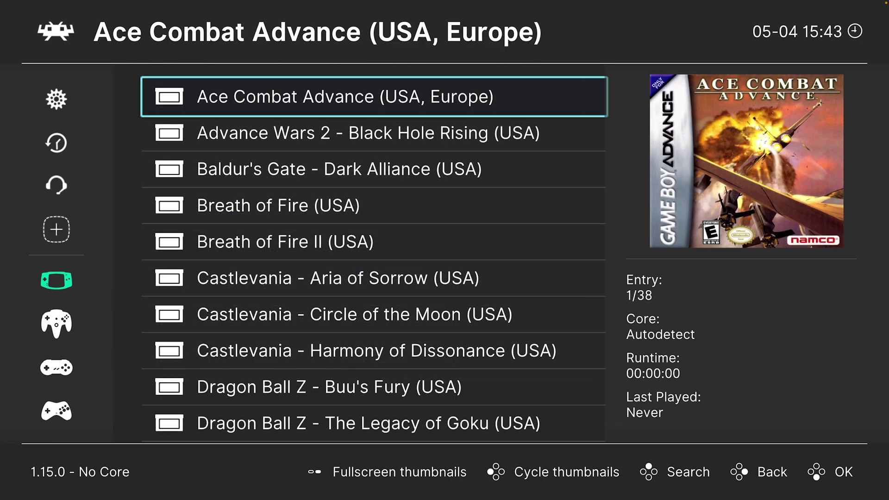
pyautogui.press('Down')
pyautogui.press('Down')
pyautogui.press('Down')
pyautogui.press('Return')
pyautogui.press('Return')
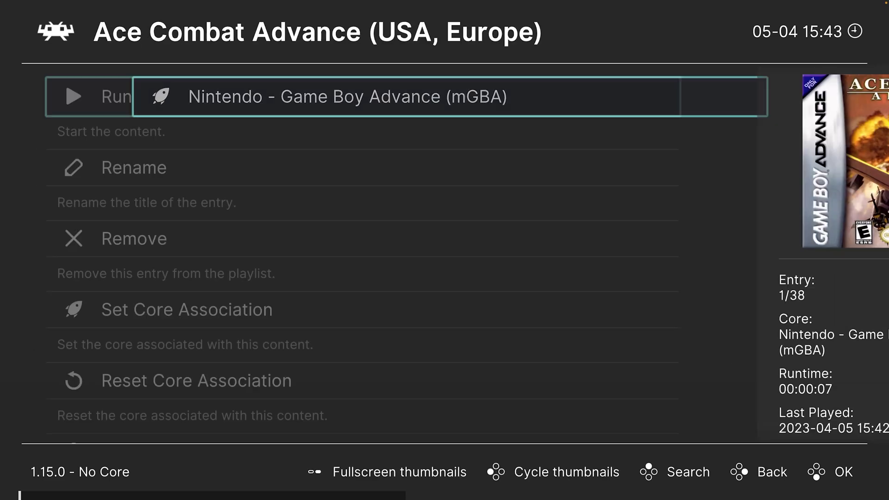
pyautogui.press('Return')
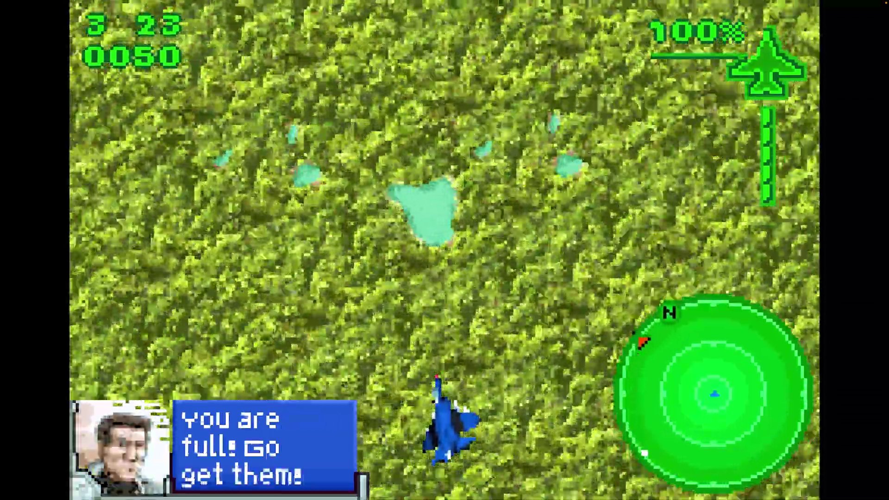
# Step: Test the running game by steering the plane left, and pause the mission
pyautogui.press('Left')
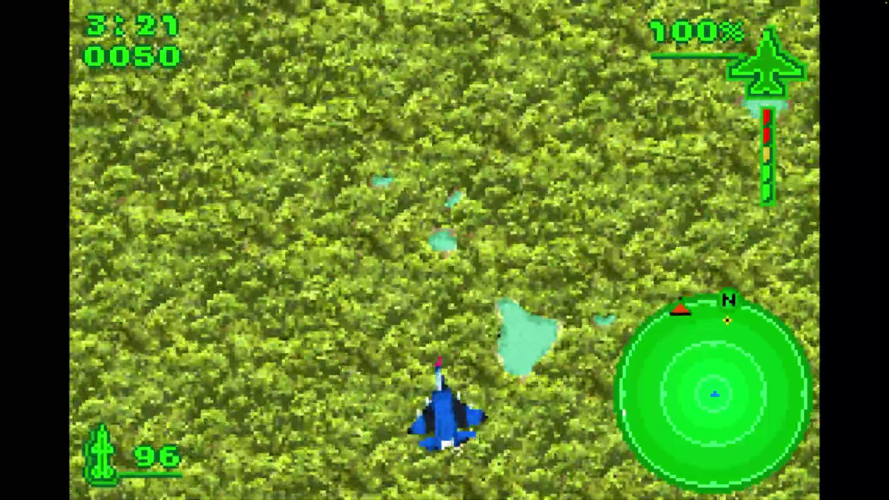
pyautogui.press('Left')
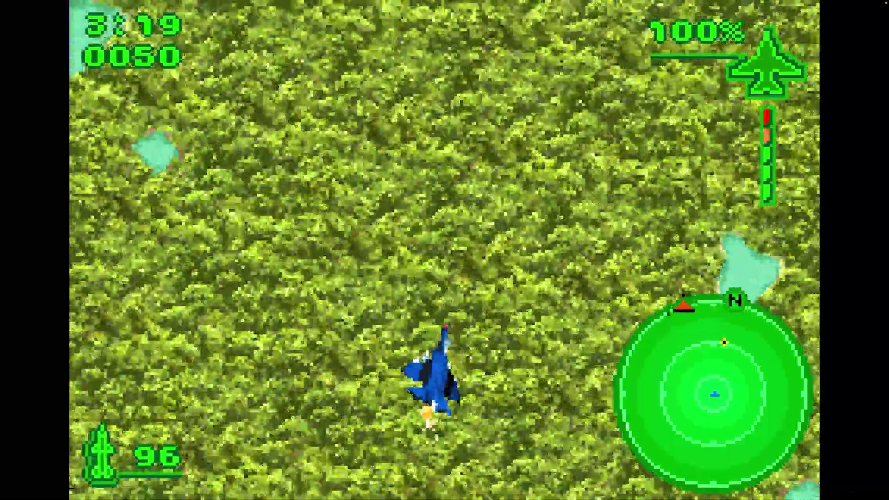
pyautogui.press('Return')
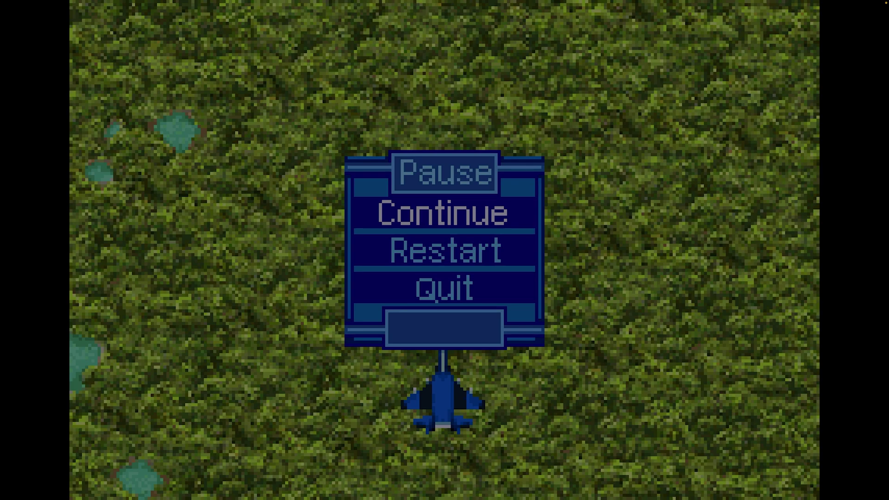
# Step: Bring up the Quick Menu over the running game and open its Core Options
pyautogui.press('F1')
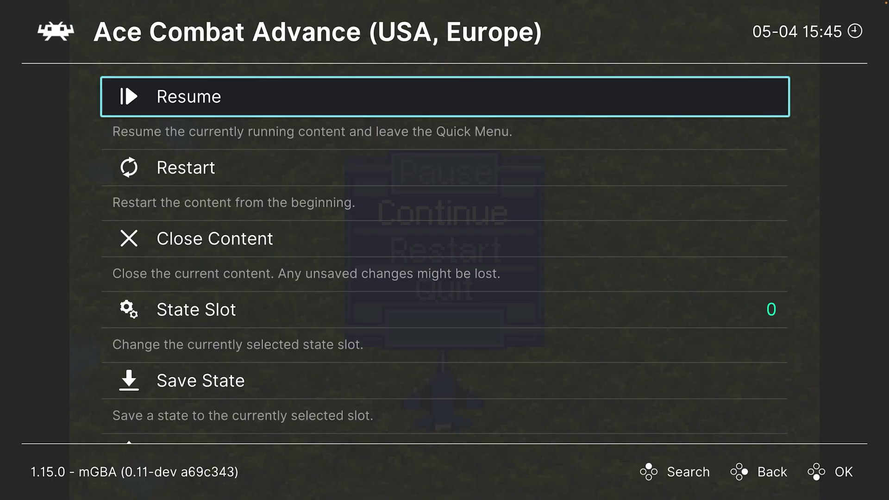
pyautogui.press('Down')
pyautogui.press('Down')
pyautogui.press('Down')
pyautogui.press('Down')
pyautogui.press('Down')
pyautogui.press('Down')
pyautogui.press('Down')
pyautogui.press('Down')
pyautogui.press('Down')
pyautogui.press('Down')
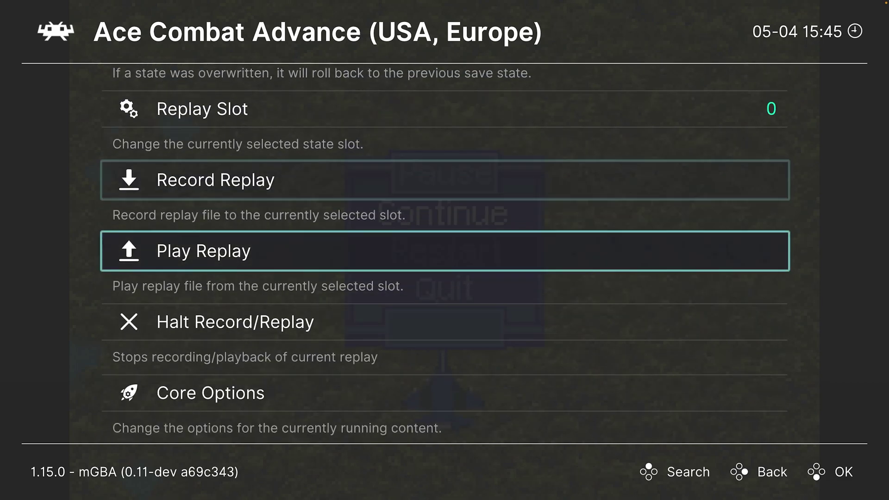
pyautogui.press('Down')
pyautogui.press('Down')
pyautogui.press('Return')
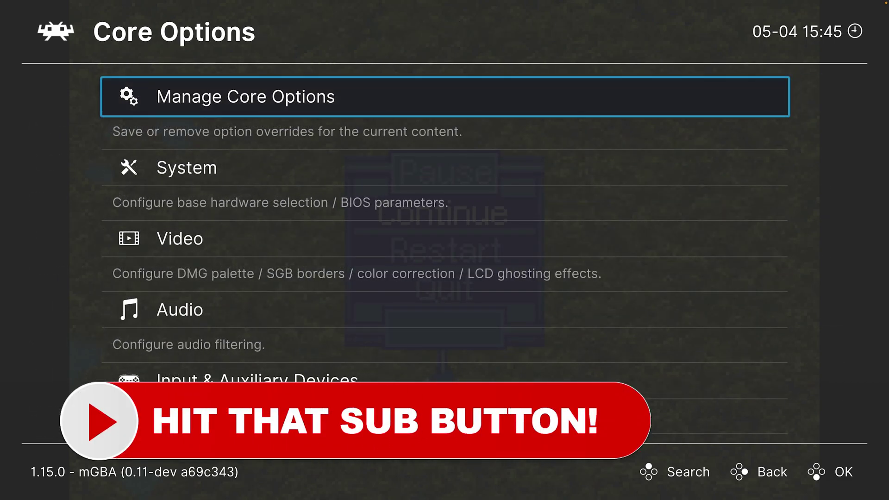
# Step: Look through the Game Boy Model choices in the System core options, leaving without selecting another model
pyautogui.press('Down')
pyautogui.press('Return')
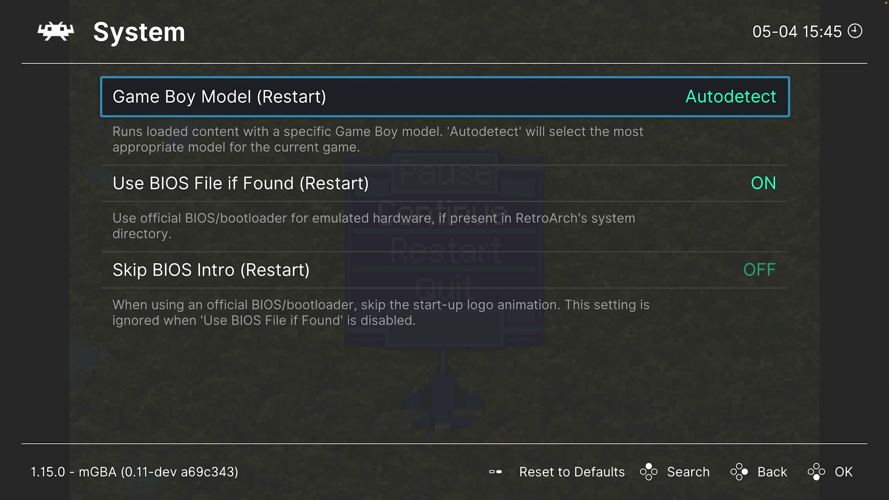
pyautogui.press('Return')
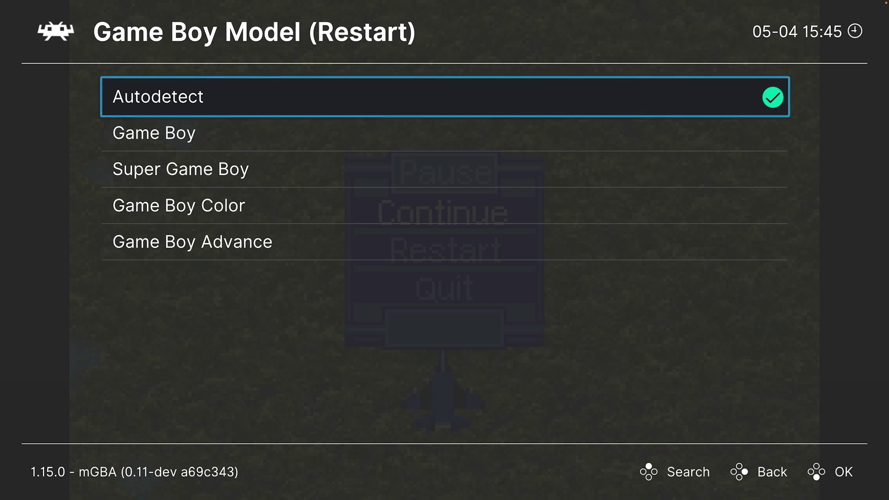
pyautogui.press('Down')
pyautogui.press('Down')
pyautogui.press('Down')
pyautogui.press('Down')
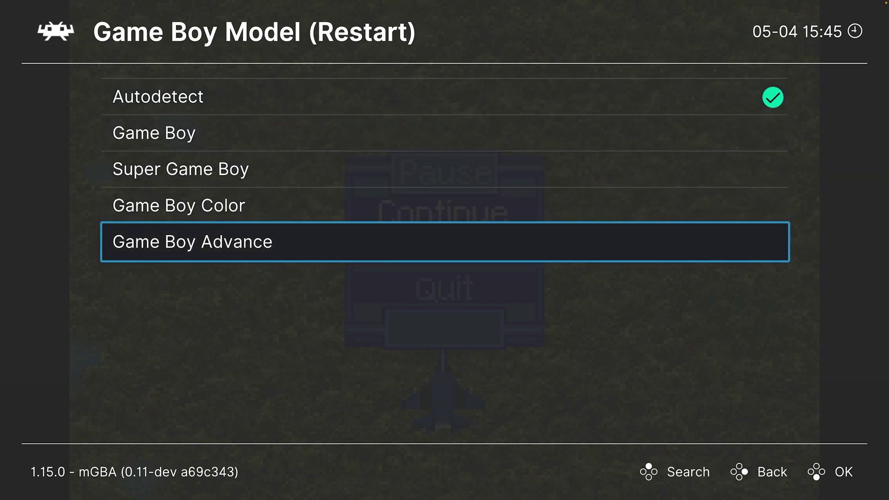
pyautogui.press('BackSpace')
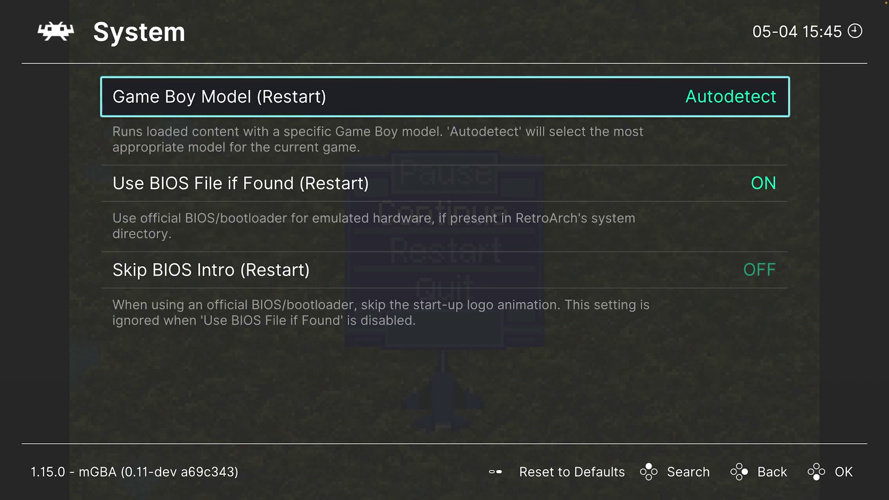
pyautogui.press('Return')
pyautogui.press('Down')
pyautogui.press('Down')
pyautogui.press('Down')
pyautogui.press('Down')
pyautogui.press('BackSpace')
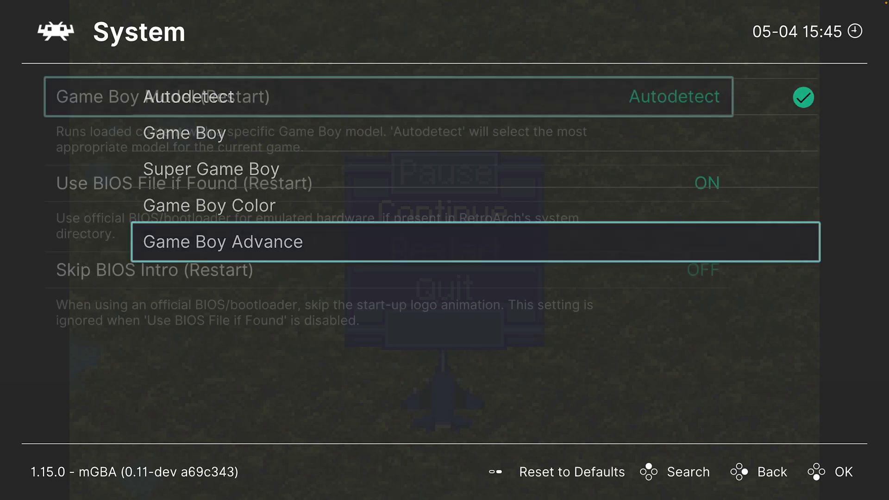
# Step: Review the Use BIOS File if Found and Skip BIOS Intro options, and leave the System core options
pyautogui.press('Down')
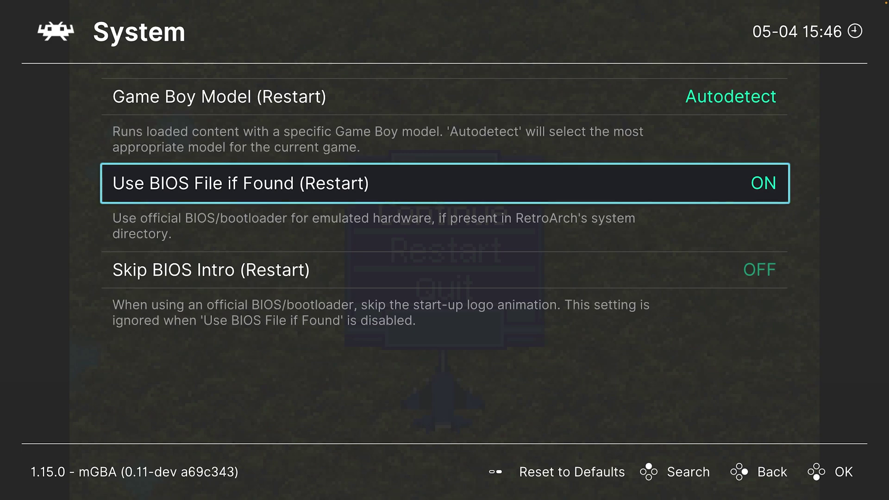
pyautogui.press('Down')
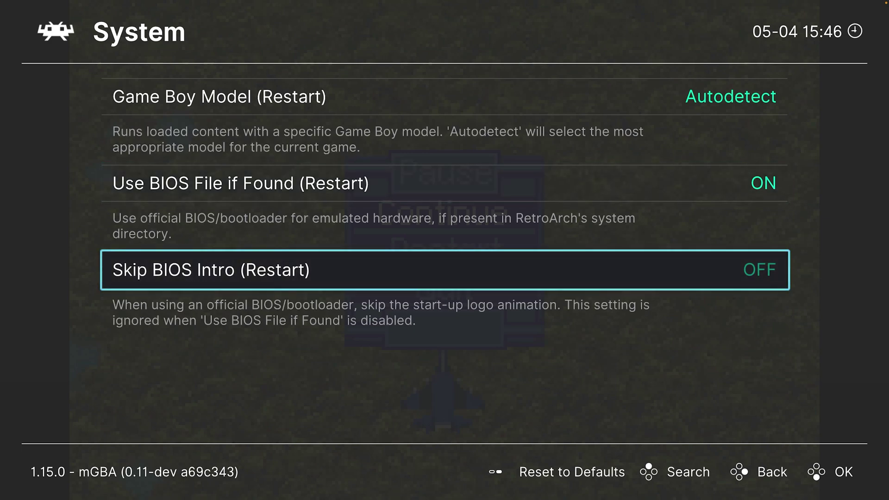
pyautogui.press('Return')
pyautogui.press('BackSpace')
# Step: Set Color Correction to Game Boy Advance in the Video core options and resume the paused mission to check the colors
pyautogui.press('Down')
pyautogui.press('Return')
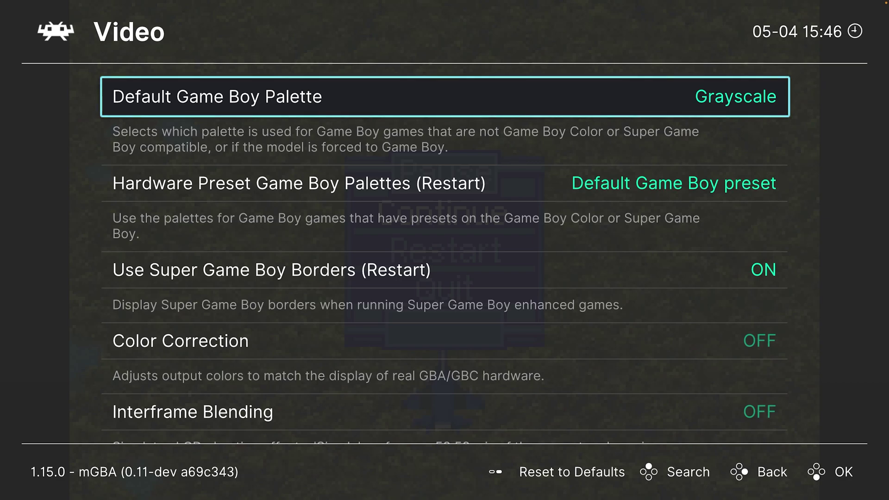
pyautogui.press('Down')
pyautogui.press('Down')
pyautogui.press('Down')
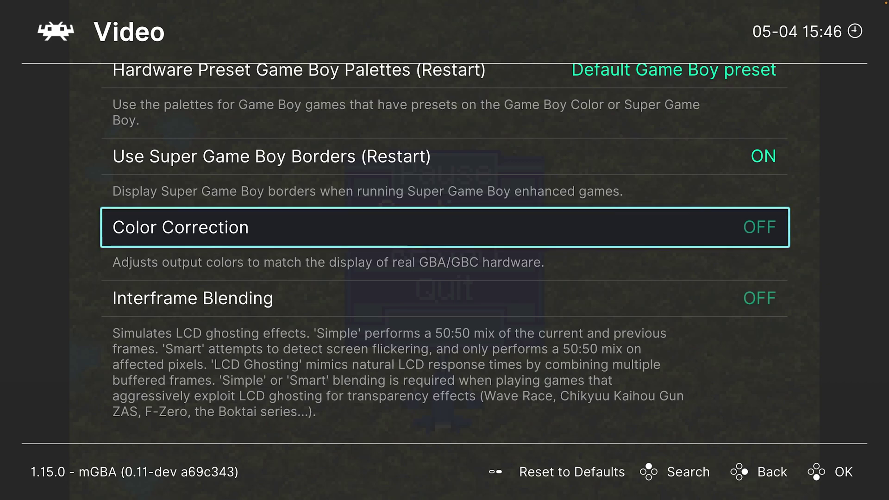
pyautogui.press('Return')
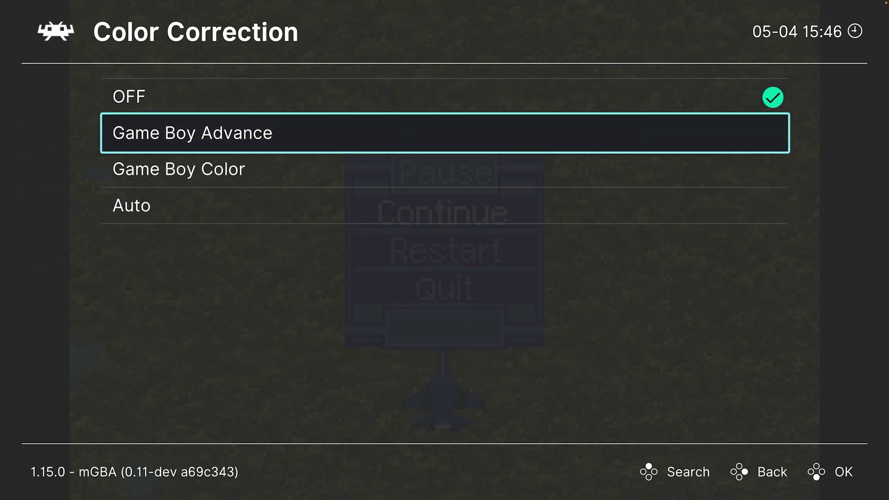
pyautogui.press('Return')
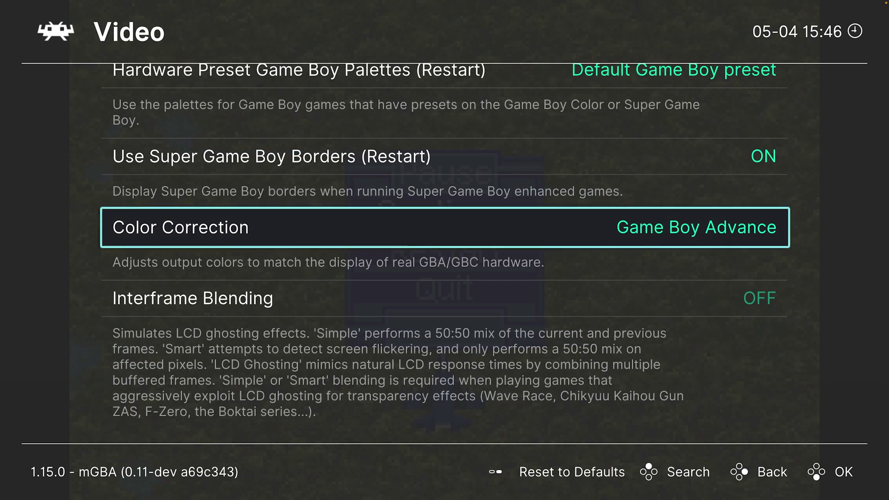
pyautogui.press('F1')
pyautogui.press('Return')
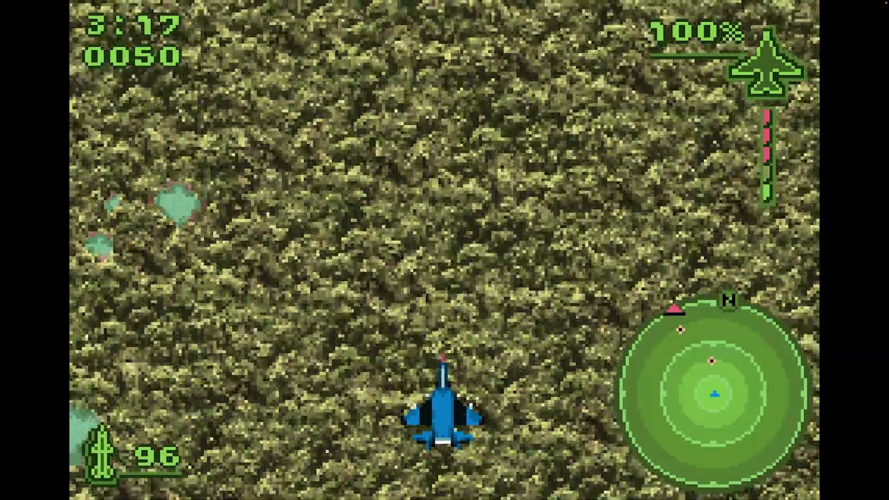
# Step: Switch Color Correction to OFF and return to the game to compare the picture
pyautogui.press('F1')
pyautogui.press('Return')
pyautogui.press('Up')
pyautogui.press('Return')
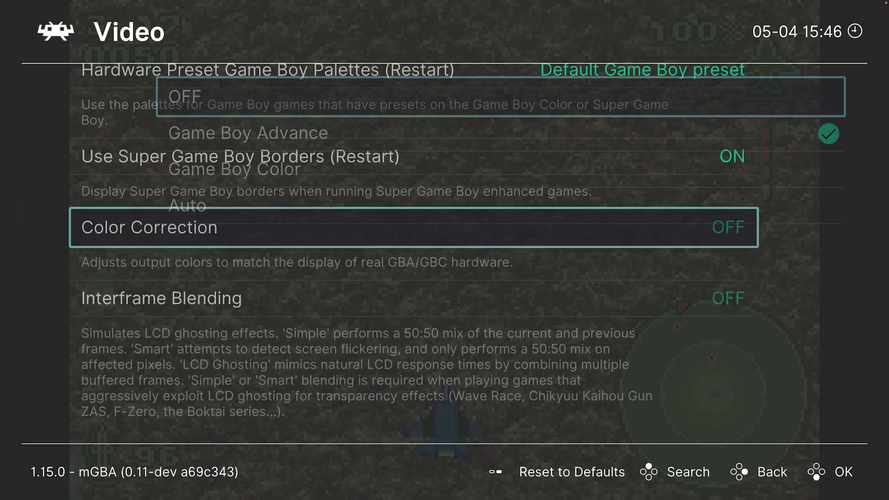
pyautogui.press('F1')
# Step: Set Color Correction to Game Boy Advance again and return to the game for another comparison
pyautogui.press('F1')
pyautogui.press('Return')
pyautogui.press('Down')
pyautogui.press('Return')
pyautogui.press('F1')
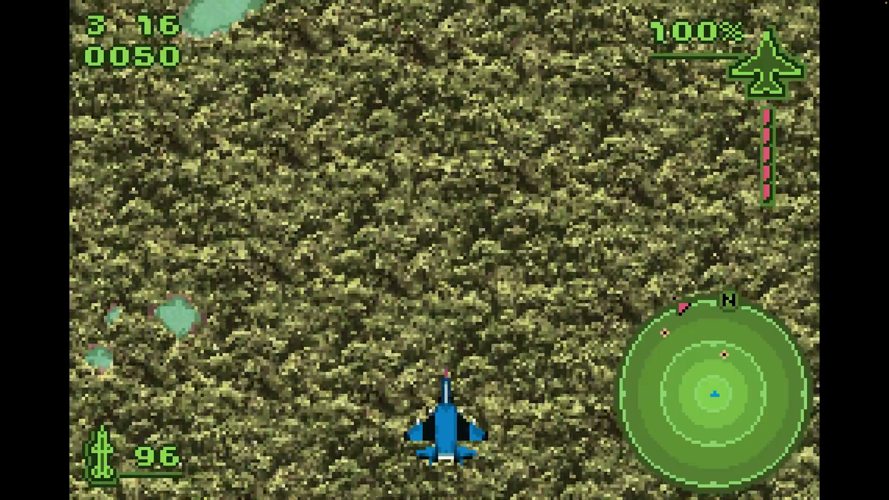
# Step: Change Color Correction back to OFF and check the uncorrected colors in the game
pyautogui.press('F1')
pyautogui.press('Return')
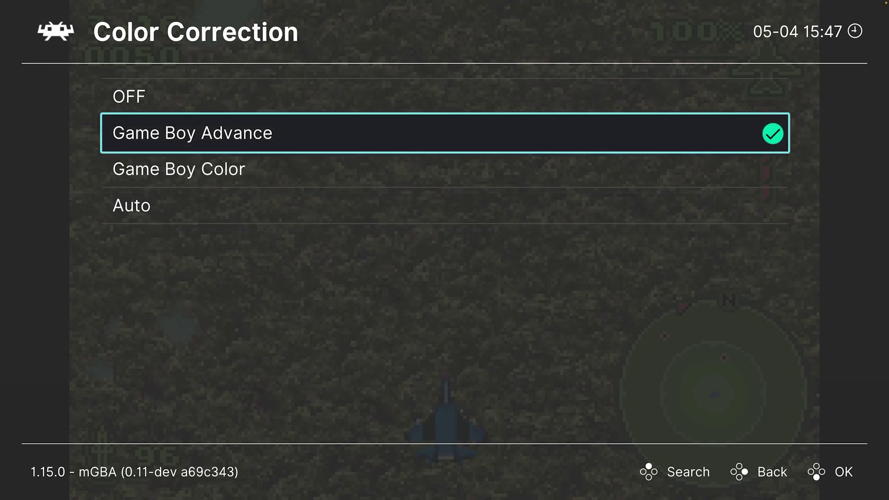
pyautogui.press('Up')
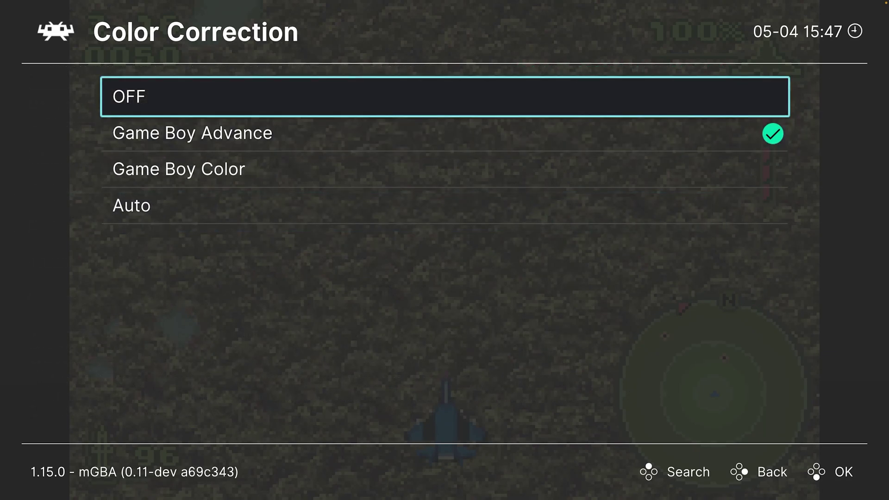
pyautogui.press('Return')
pyautogui.press('F1')
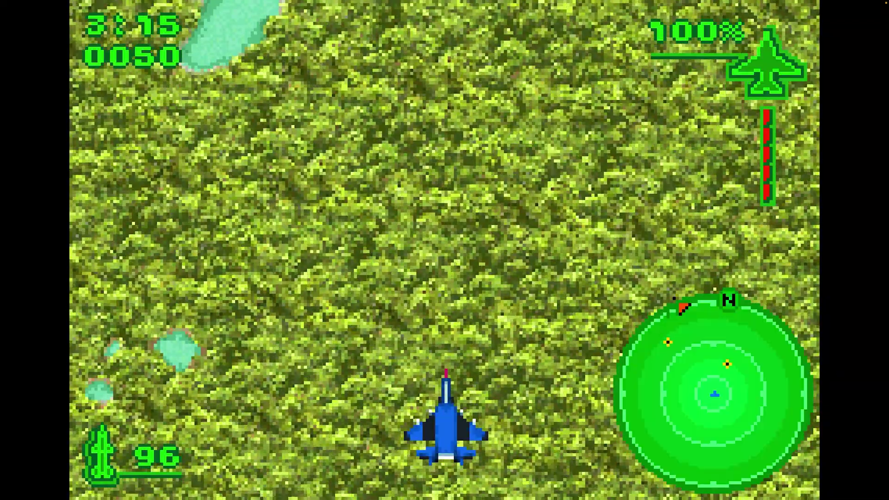
# Step: Set Interframe Blending to LCD Ghosting (Accurate) in the Video core options and return to the game
pyautogui.press('F1')
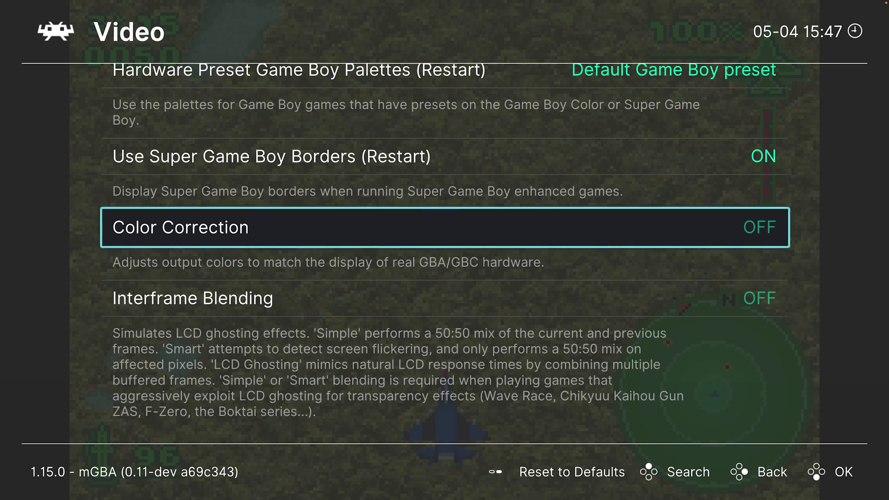
pyautogui.press('Down')
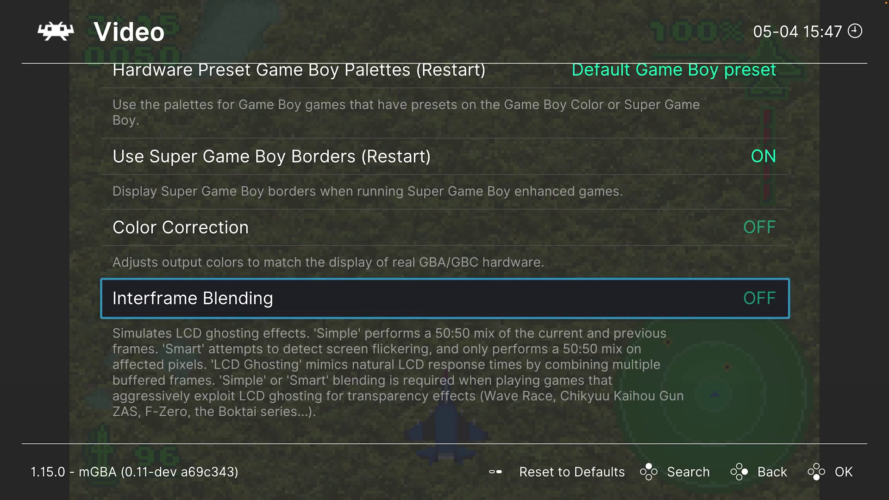
pyautogui.press('Return')
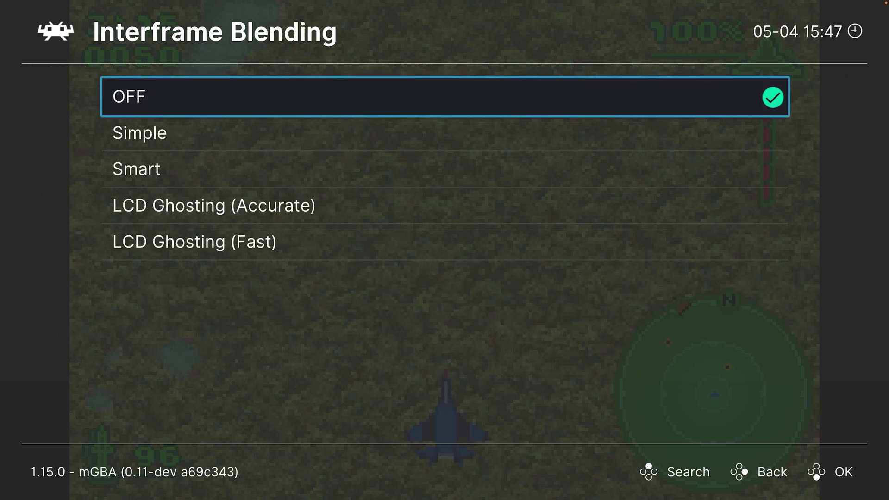
pyautogui.press('Down')
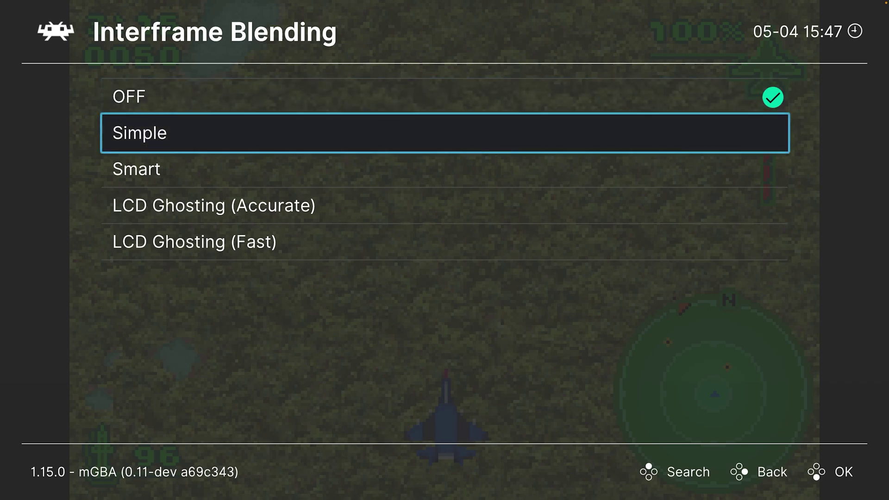
pyautogui.press('Down')
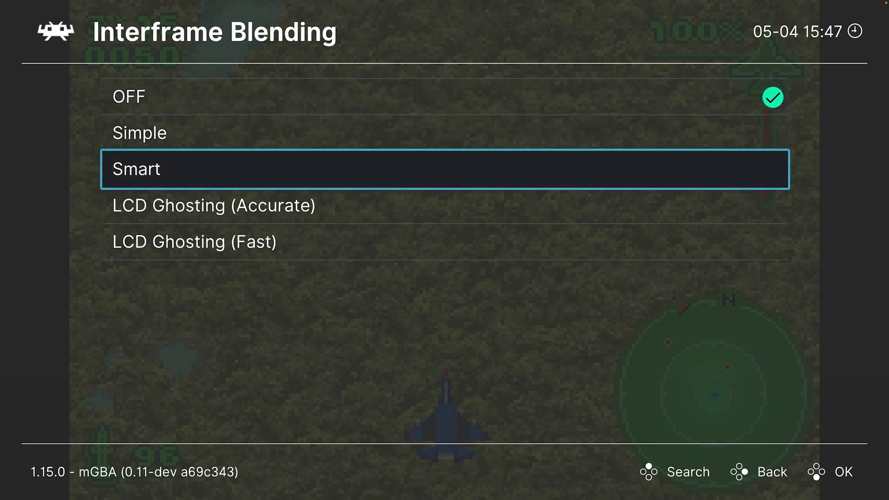
pyautogui.press('Down')
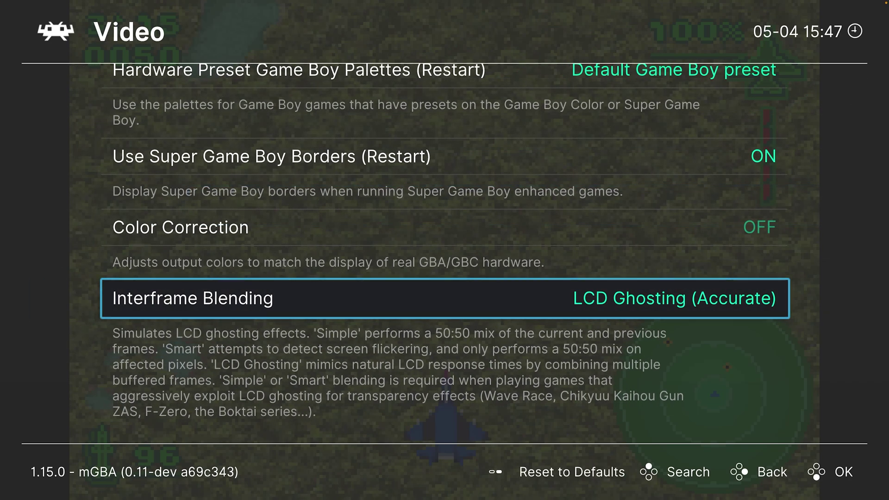
pyautogui.press('F1')
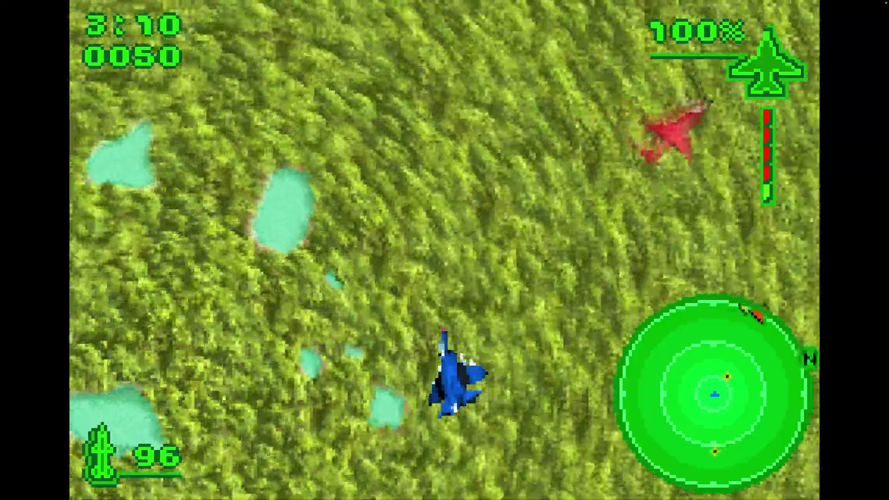
# Step: Test the ghosting effect in the running game by steering the plane both ways and firing at an enemy
pyautogui.press('Right')
pyautogui.press('x')
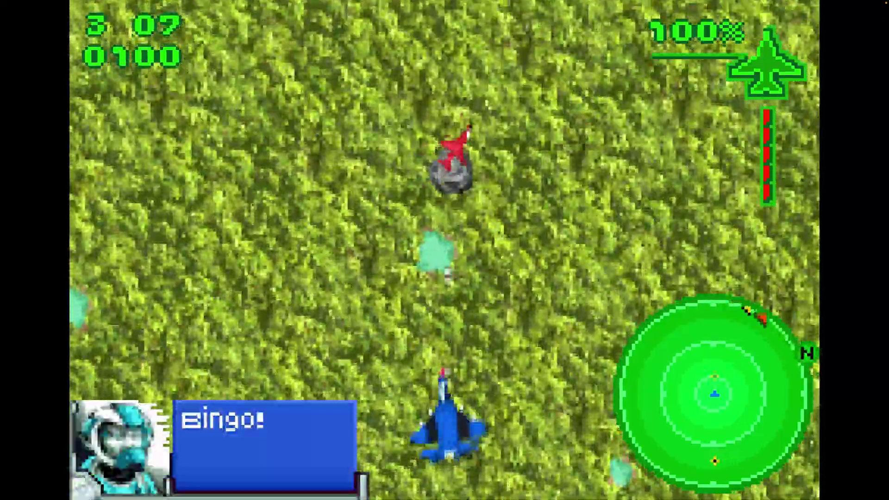
pyautogui.press('Right')
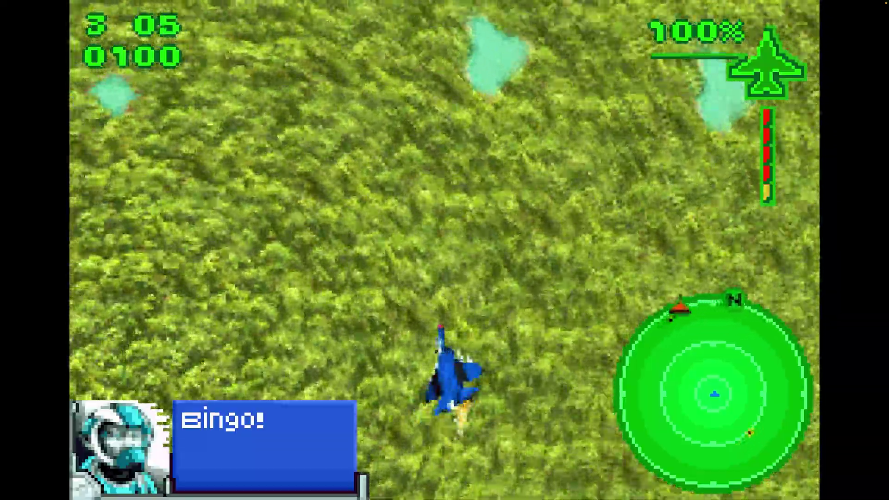
pyautogui.press('Left')
pyautogui.press('Left')
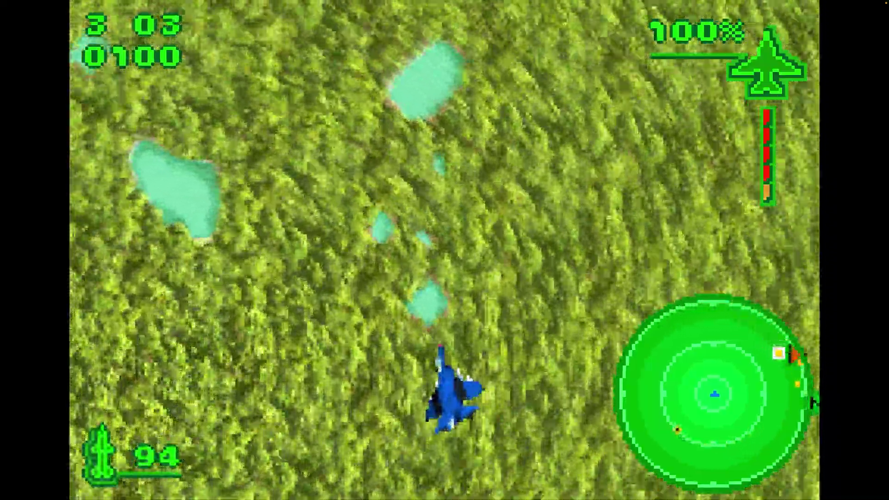
pyautogui.press('Left')
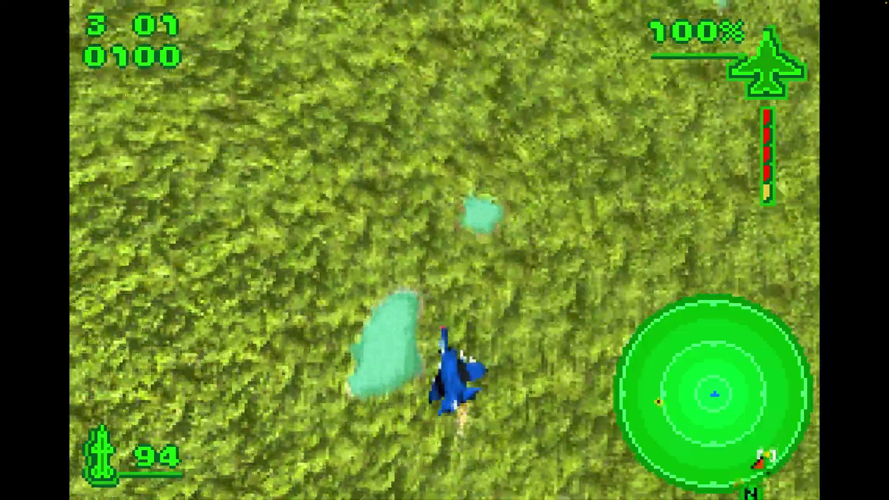
# Step: Reopen the Video core options over the game and set Interframe Blending back to OFF
pyautogui.press('F1')
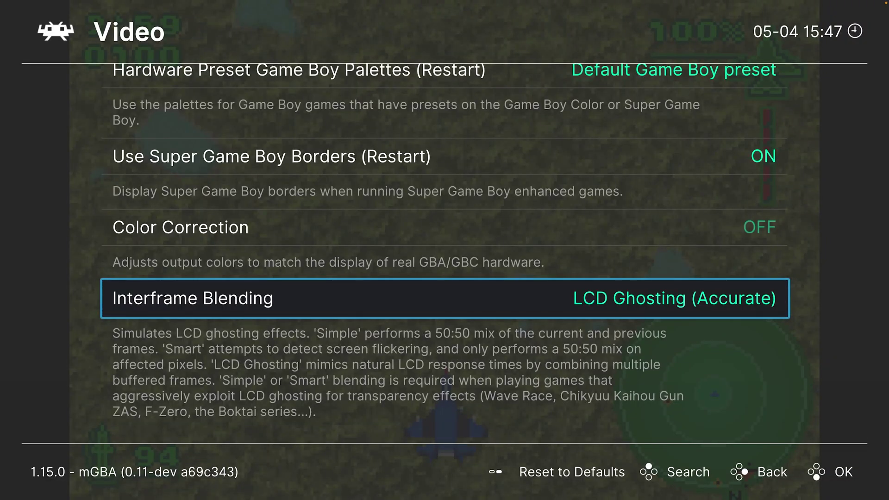
pyautogui.press('Return')
pyautogui.press('Up')
pyautogui.press('Up')
pyautogui.press('Up')
pyautogui.press('Return')
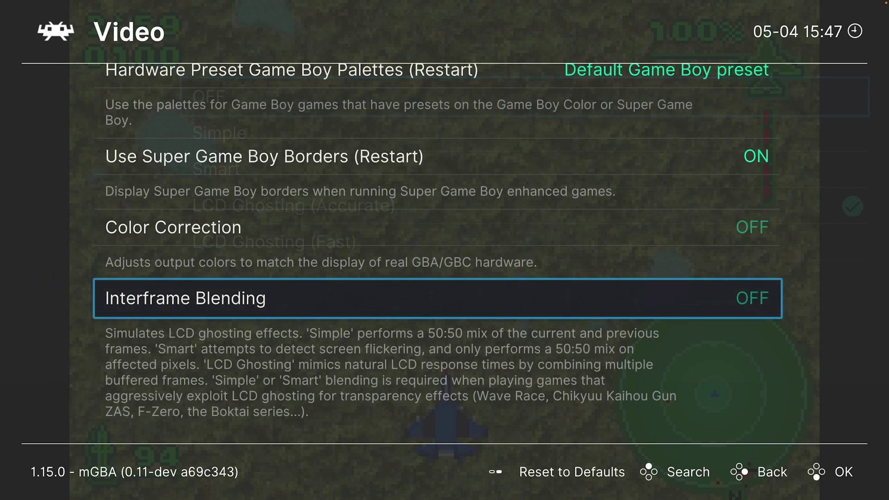
# Step: Review the Low Pass Filter and Filter Level settings in the Audio core options, and leave the Audio page
pyautogui.press('BackSpace')
pyautogui.press('Down')
pyautogui.press('Return')
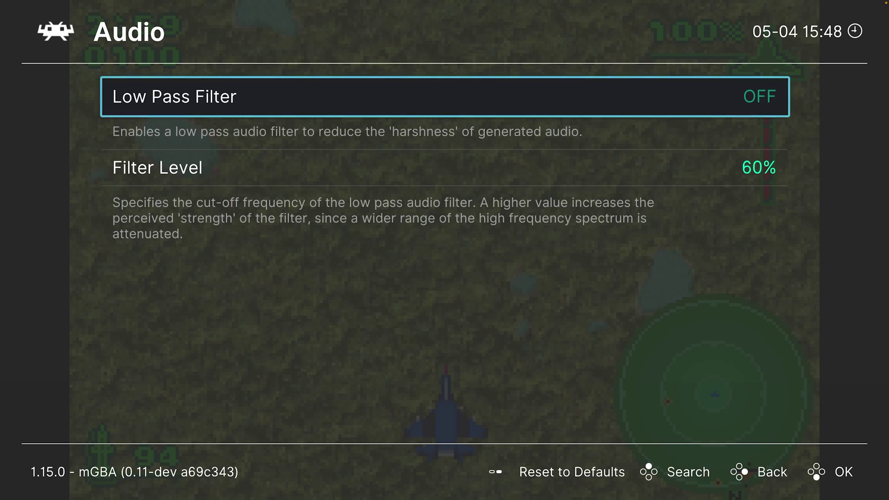
pyautogui.press('Down')
pyautogui.press('Right')
pyautogui.press('Left')
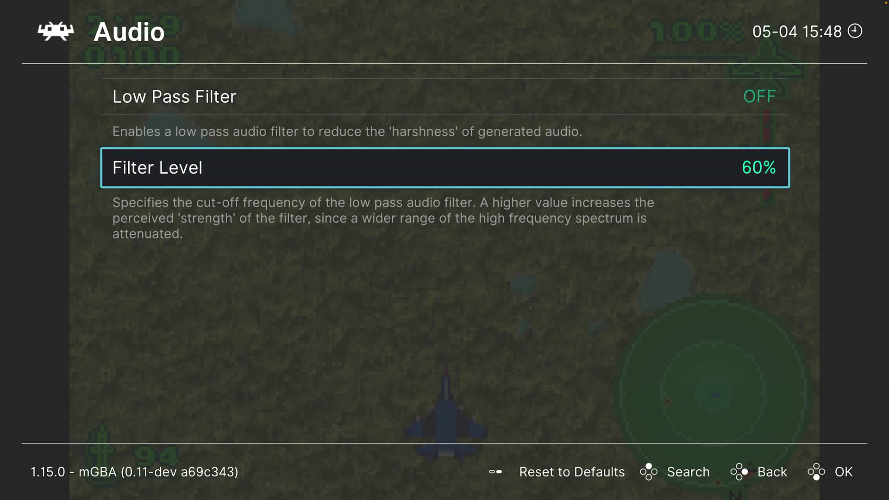
pyautogui.press('Return')
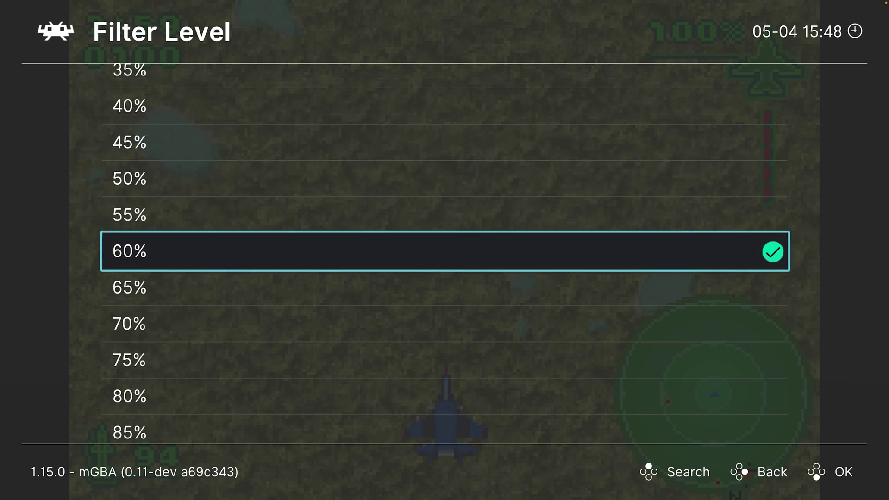
pyautogui.press('BackSpace')
pyautogui.press('BackSpace')
# Step: Open the Input & Auxiliary Devices core options
pyautogui.press('Down')
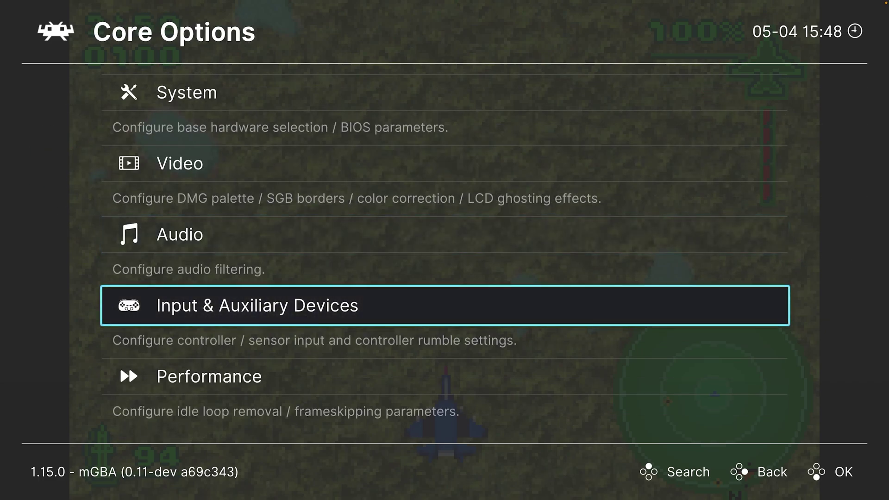
pyautogui.press('Return')
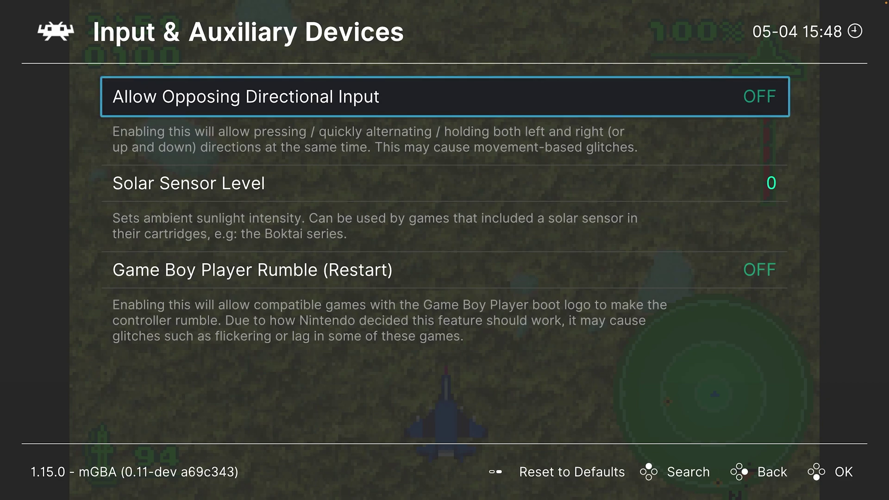
# Step: Review the Solar Sensor Level choices, keep it at 0, look at Game Boy Player Rumble, and leave the Input & Auxiliary Devices page
pyautogui.press('Down')
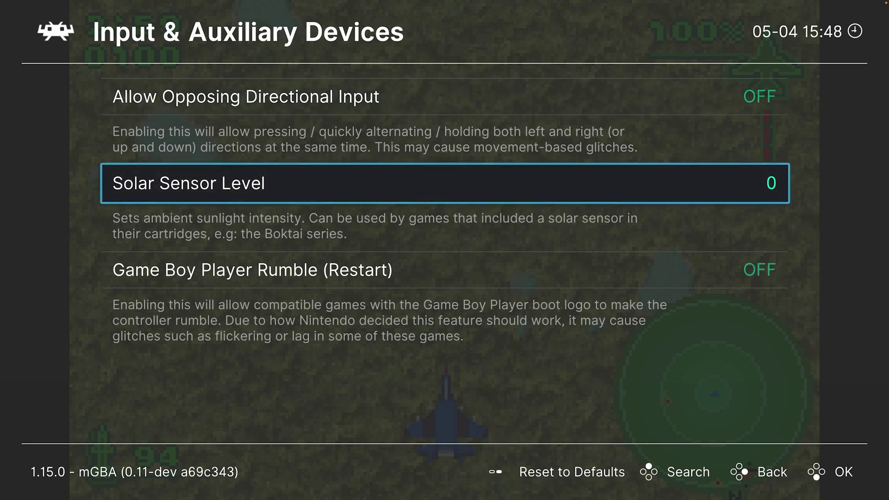
pyautogui.press('Return')
pyautogui.press('Down')
pyautogui.press('Down')
pyautogui.press('Down')
pyautogui.press('Down')
pyautogui.press('Down')
pyautogui.press('Down')
pyautogui.press('Down')
pyautogui.press('Down')
pyautogui.press('Down')
pyautogui.press('Down')
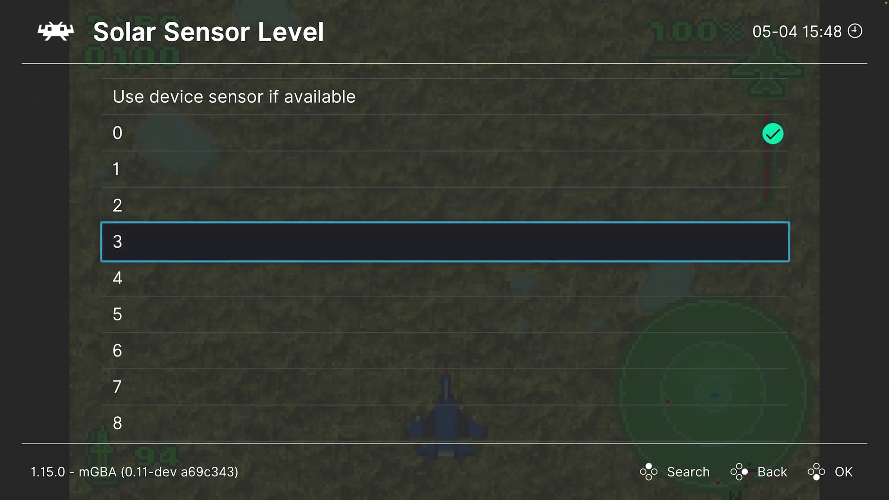
pyautogui.press('Down')
pyautogui.press('Down')
pyautogui.press('Down')
pyautogui.press('Down')
pyautogui.press('Down')
pyautogui.press('Down')
pyautogui.press('Down')
pyautogui.press('Down')
pyautogui.press('Down')
pyautogui.press('Down')
pyautogui.press('Down')
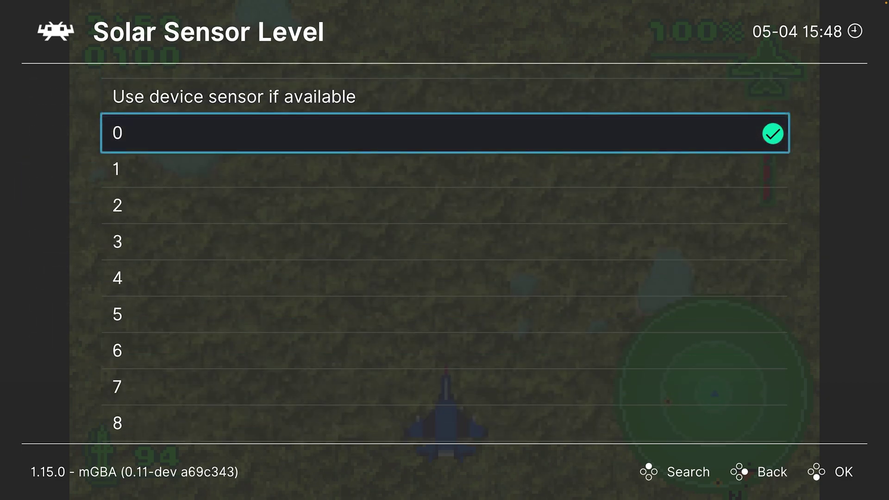
pyautogui.press('Down')
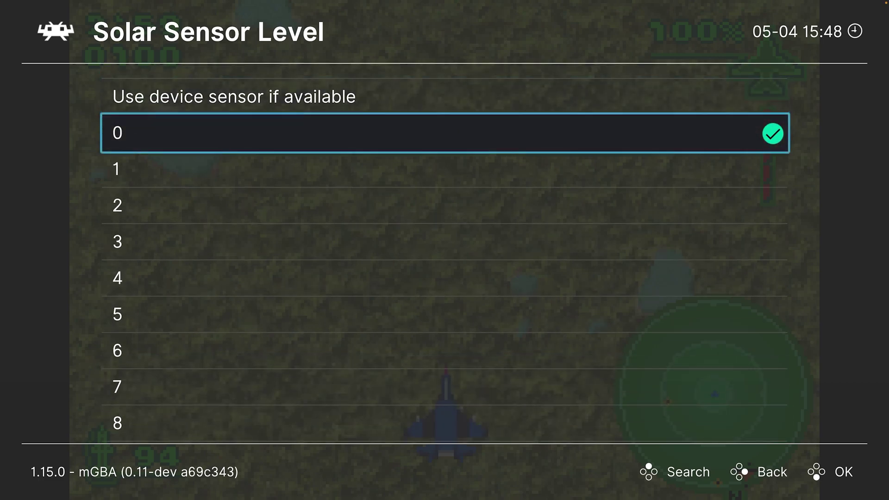
pyautogui.press('Return')
pyautogui.press('Down')
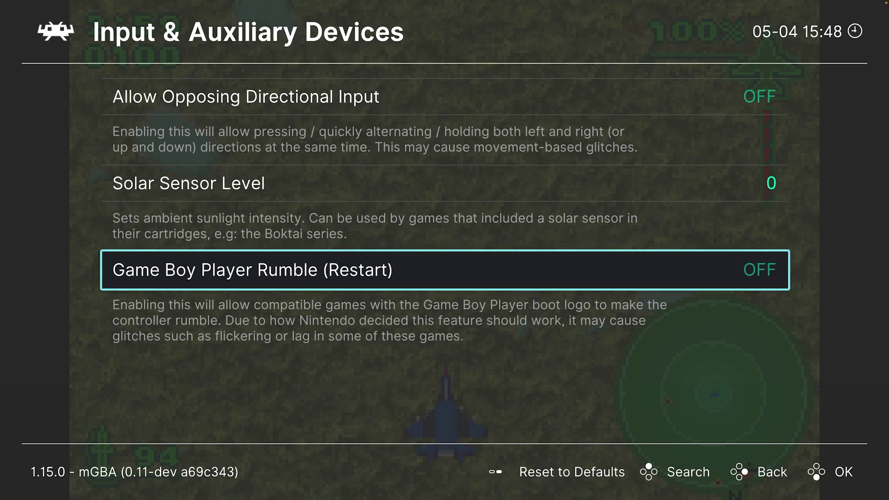
pyautogui.press('BackSpace')
# Step: Open the Performance core options and review the Idle Loop Removal choices without changing the setting
pyautogui.press('Down')
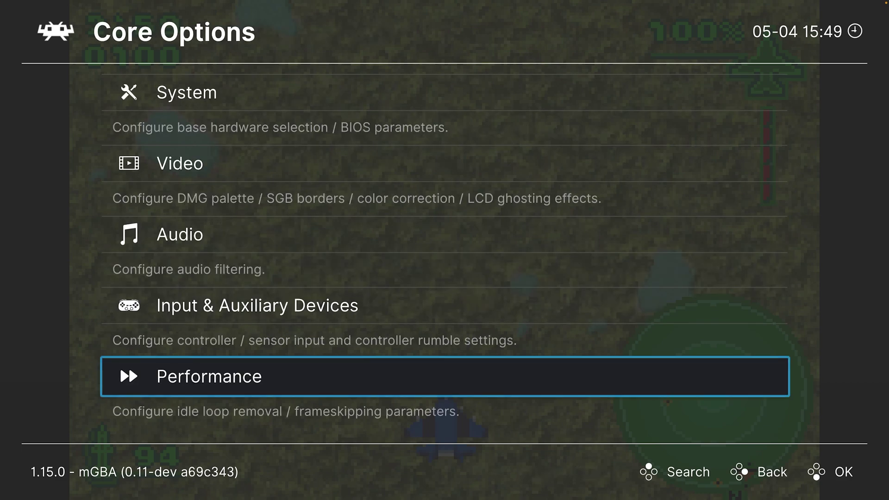
pyautogui.press('Return')
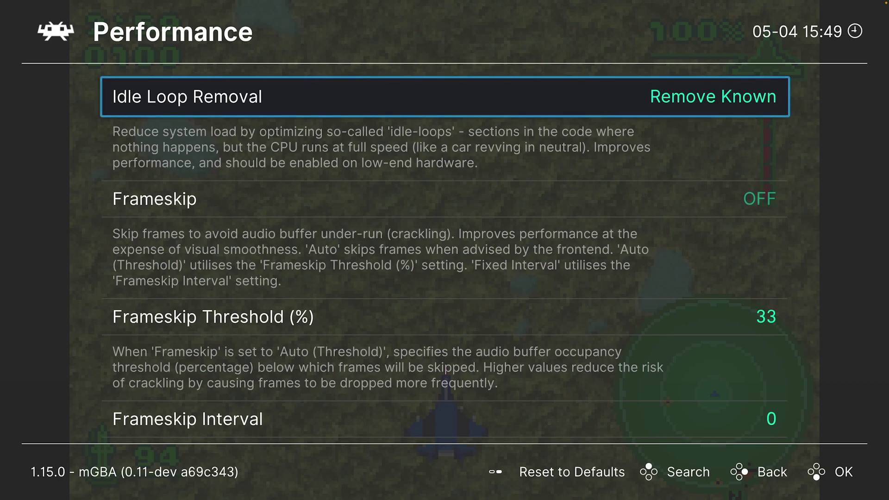
pyautogui.press('Return')
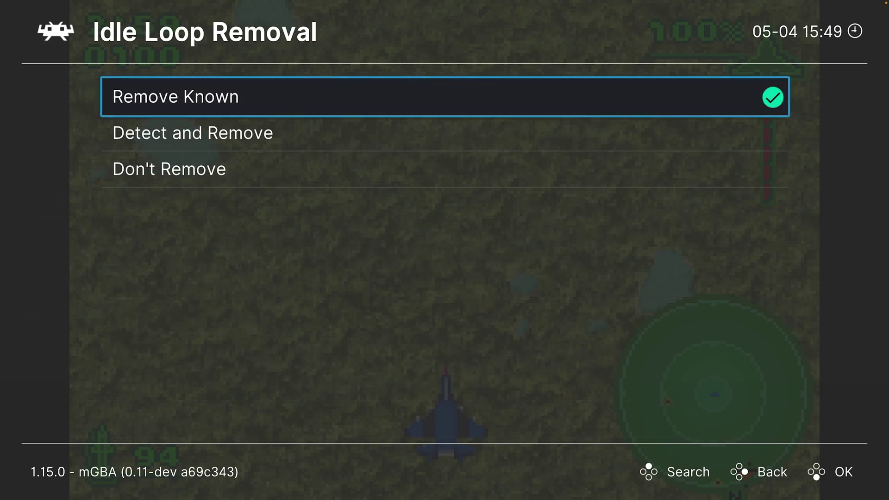
pyautogui.press('BackSpace')
pyautogui.press('Return')
pyautogui.press('Down')
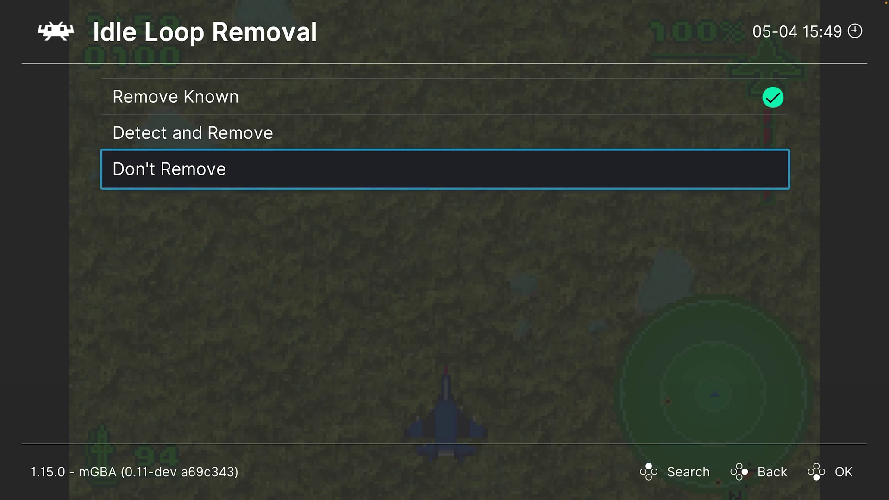
pyautogui.press('Up')
pyautogui.press('BackSpace')
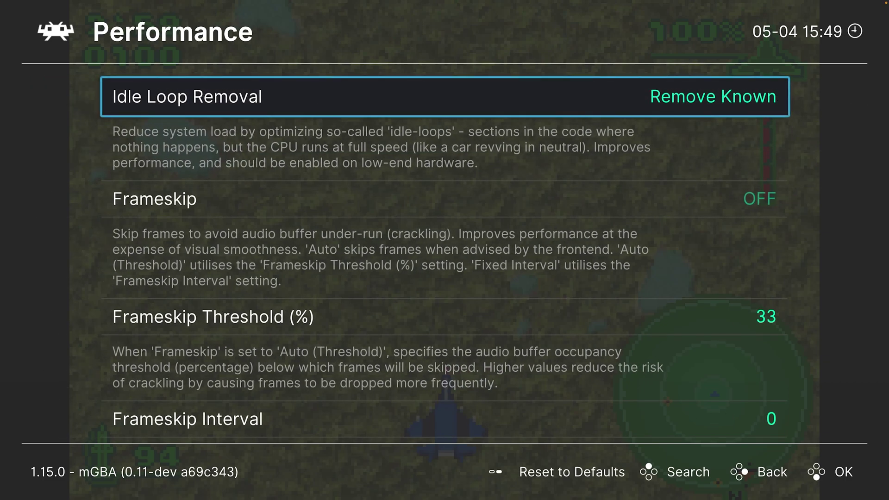
# Step: Review the Frameskip, Frameskip Threshold and Frameskip Interval settings, and leave the Performance page
pyautogui.press('Down')
pyautogui.press('Down')
pyautogui.press('Down')
pyautogui.press('Down')
pyautogui.press('Down')
pyautogui.press('Down')
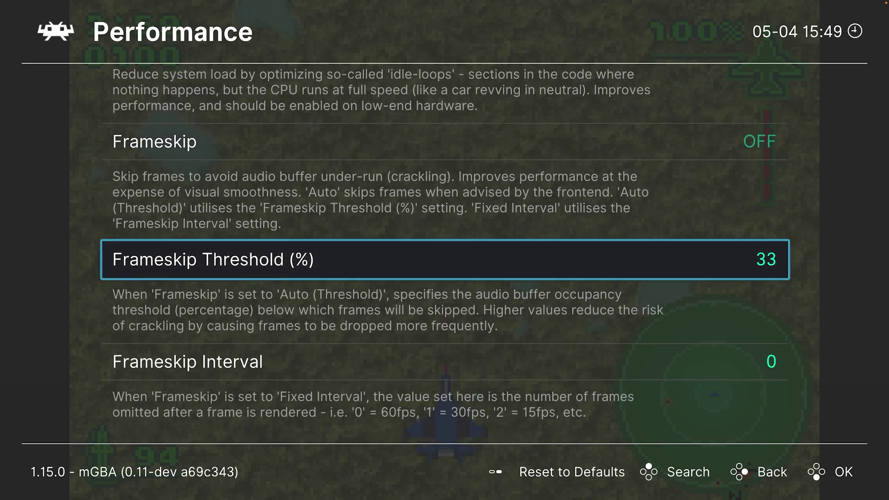
pyautogui.press('Down')
pyautogui.press('Down')
pyautogui.press('Down')
pyautogui.press('Down')
pyautogui.press('Down')
pyautogui.press('Down')
pyautogui.press('Down')
pyautogui.press('Down')
pyautogui.press('Down')
pyautogui.press('Down')
pyautogui.press('Down')
pyautogui.press('Down')
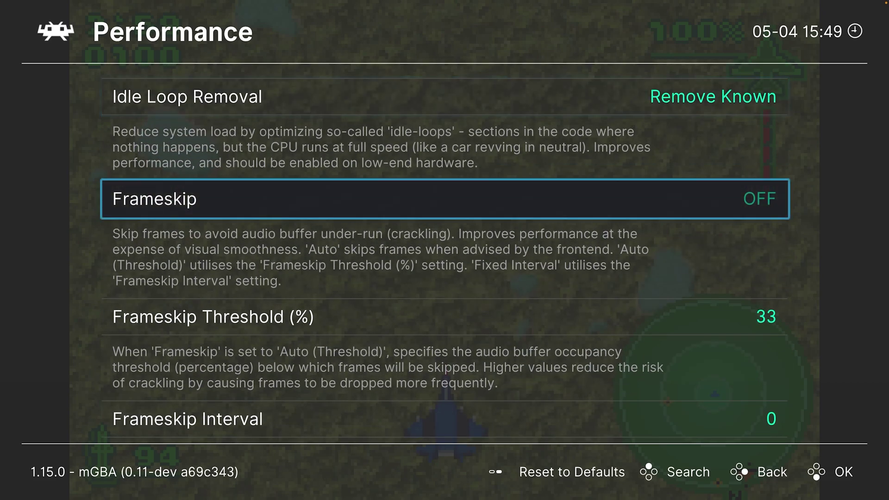
pyautogui.press('Down')
pyautogui.press('Down')
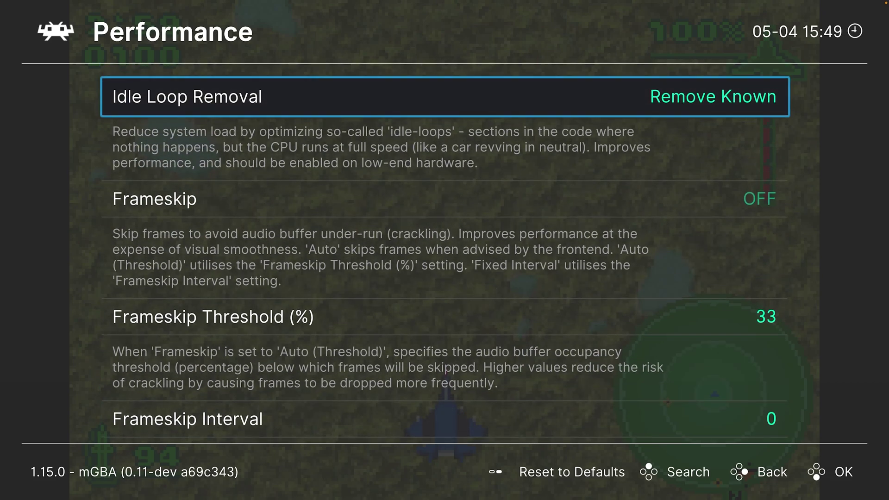
pyautogui.press('BackSpace')
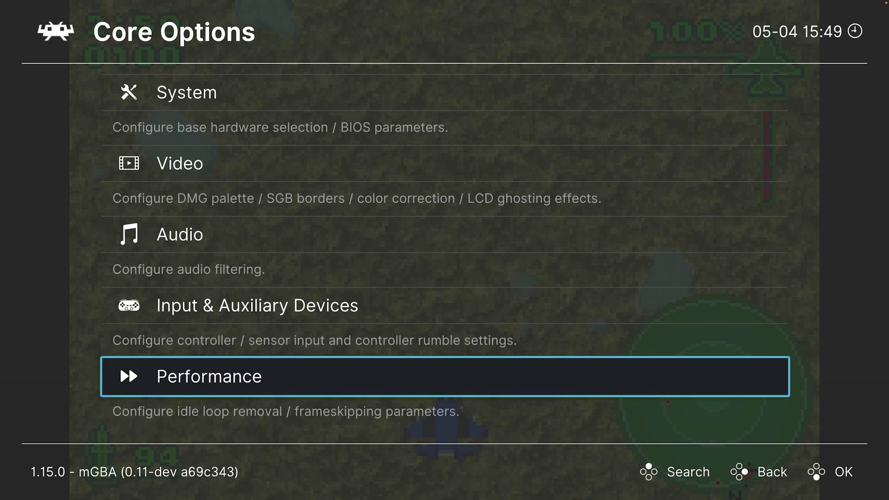
# Step: Review the save and reset choices under Manage Core Options, and return to the running game's menu
pyautogui.press('Down')
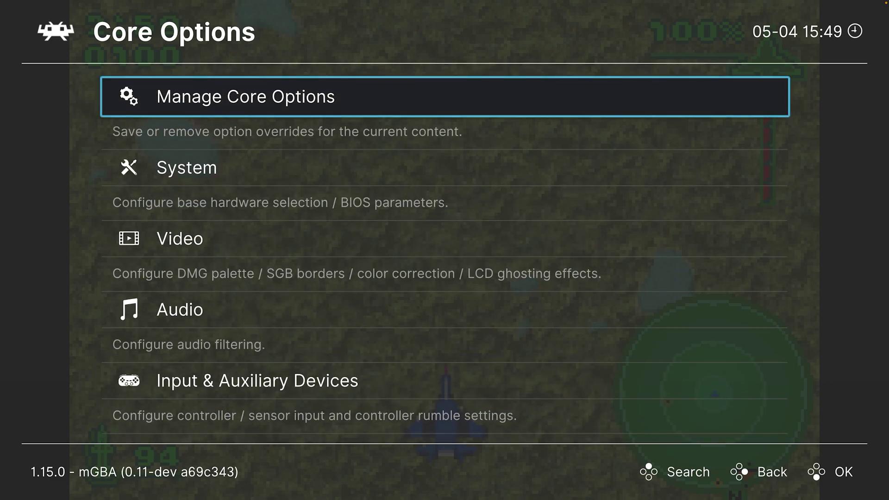
pyautogui.press('Return')
pyautogui.press('Down')
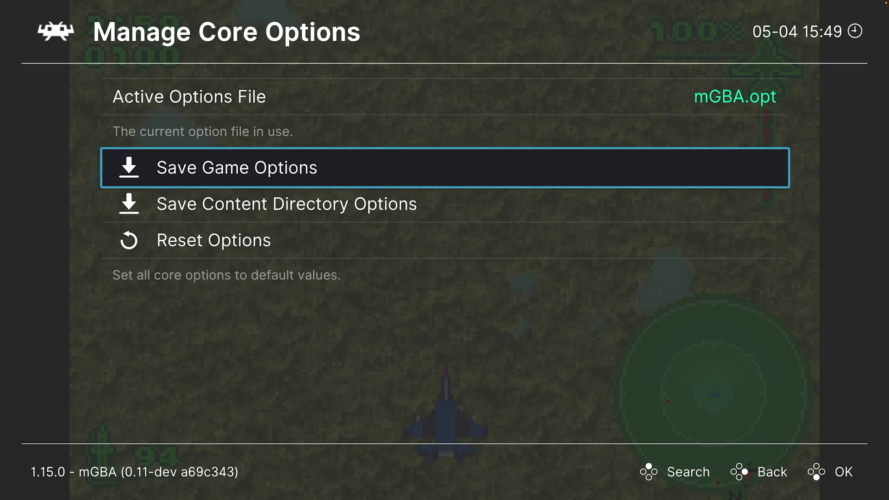
pyautogui.press('BackSpace')
pyautogui.press('BackSpace')
# Step: Open the Shaders settings for the running game and switch Video Shaders ON
pyautogui.press('Down')
pyautogui.press('Down')
pyautogui.press('Down')
pyautogui.press('Down')
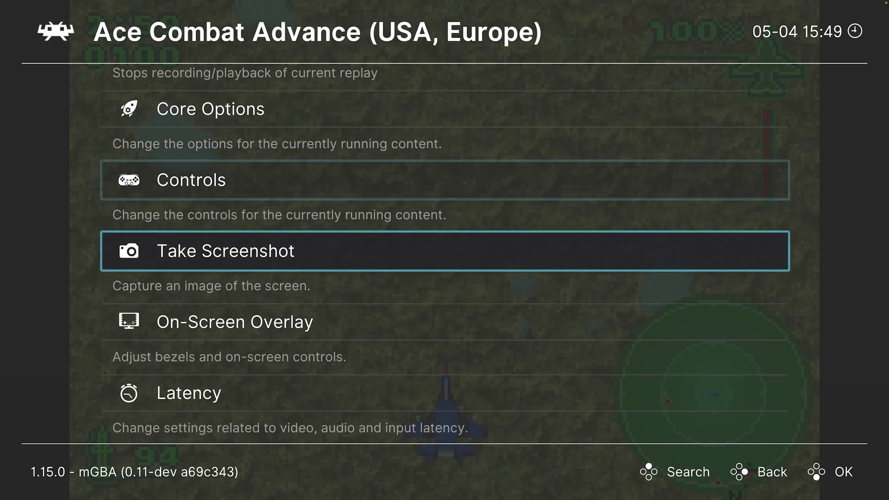
pyautogui.press('Down')
pyautogui.press('Down')
pyautogui.press('Down')
pyautogui.press('Down')
pyautogui.press('Down')
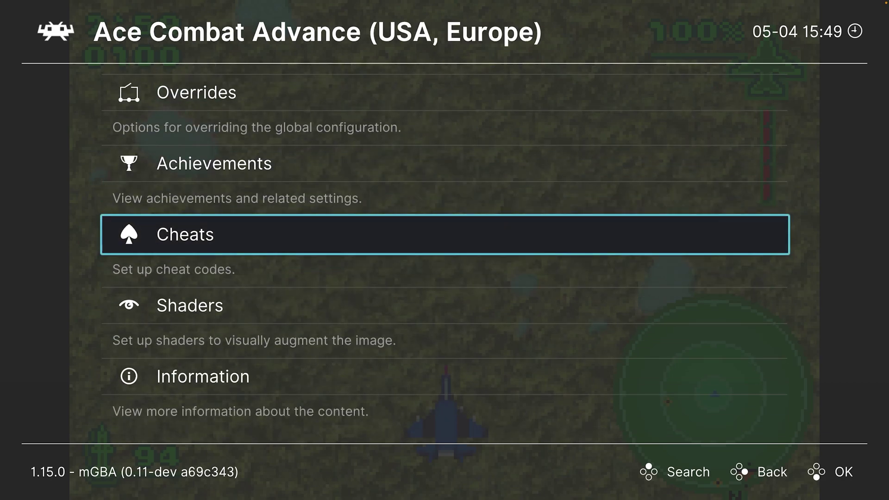
pyautogui.press('Return')
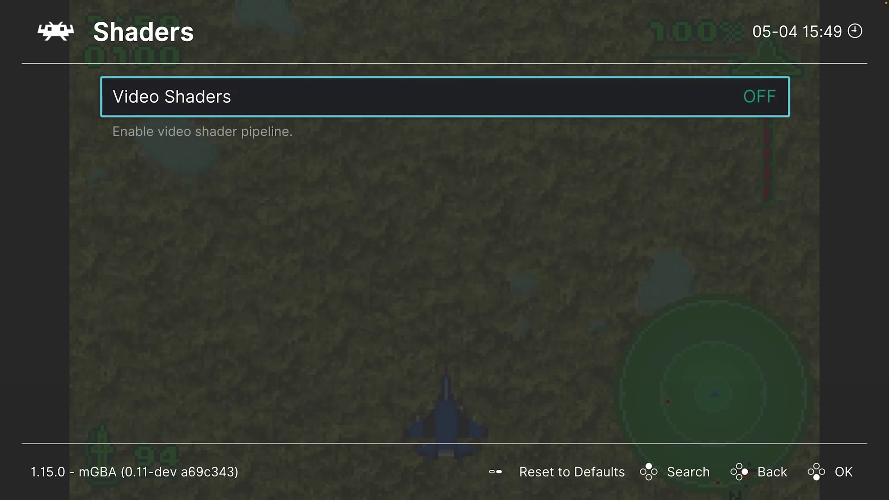
pyautogui.press('Return')
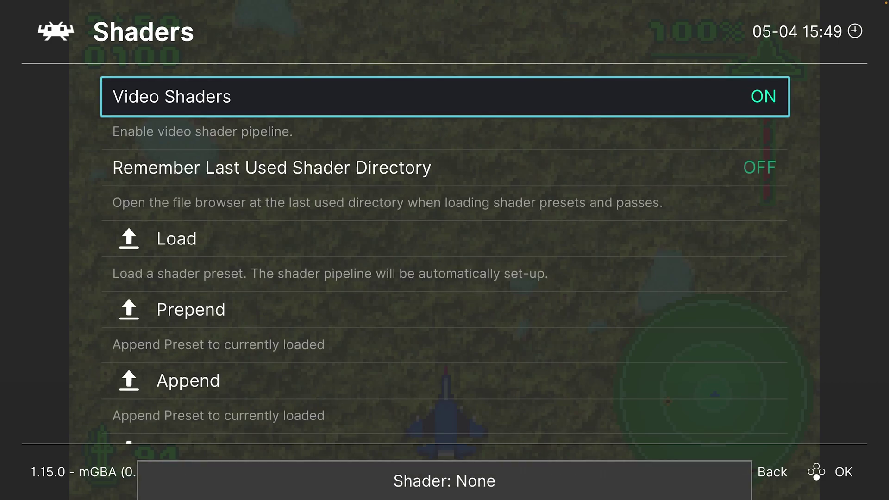
# Step: Start loading a shader preset and open the shaders_slang folder
pyautogui.press('Down')
pyautogui.press('Down')
pyautogui.press('Return')
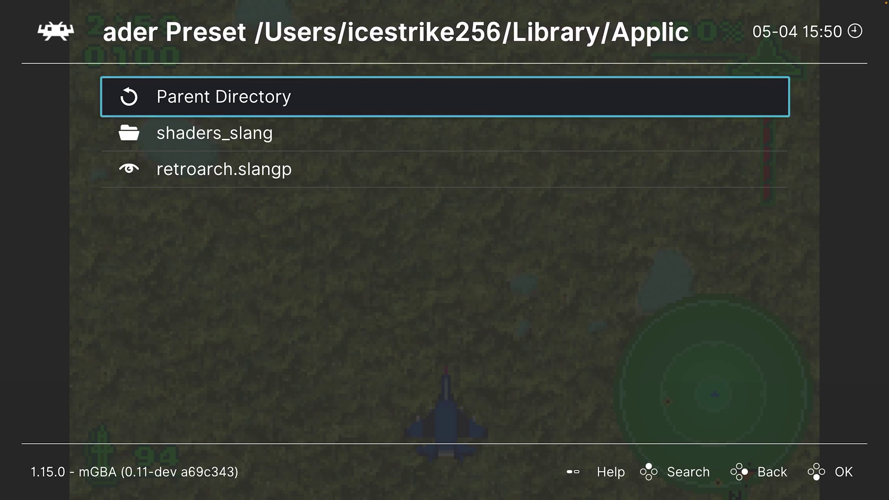
pyautogui.press('Down')
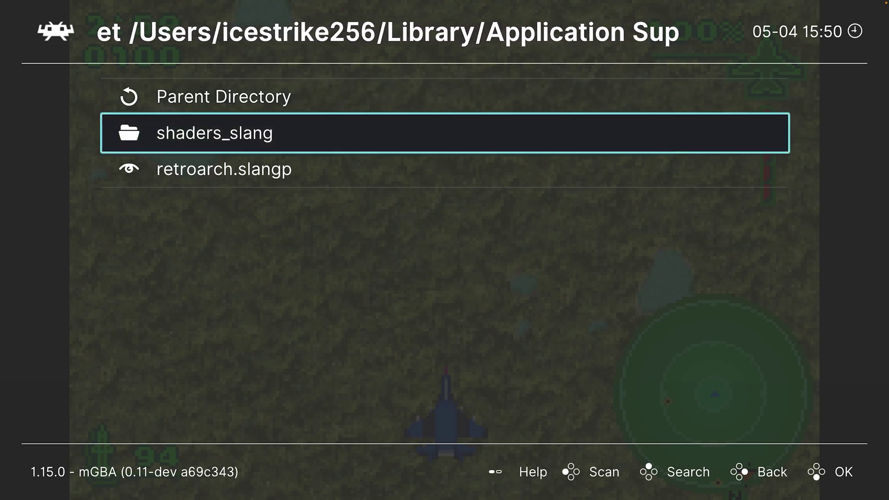
pyautogui.press('Return')
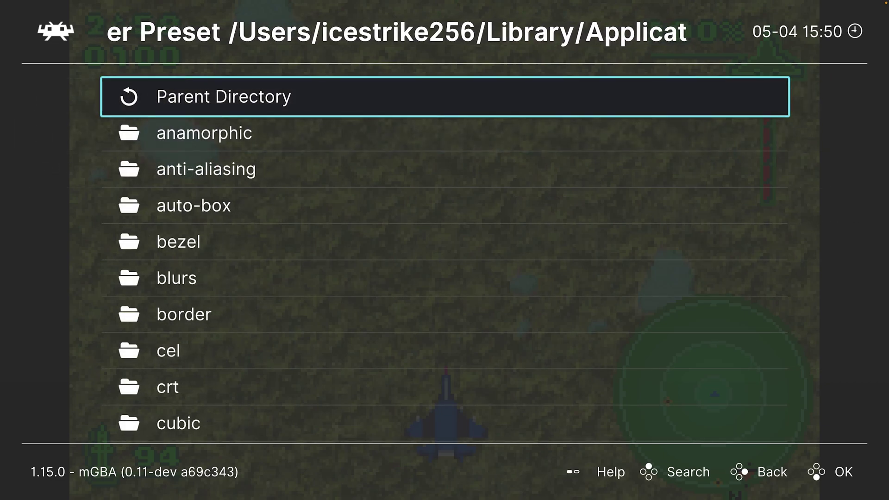
# Step: Open the handheld shader folder and its console-border subfolder
pyautogui.press('Down')
pyautogui.press('Down')
pyautogui.press('Down')
pyautogui.press('Down')
pyautogui.press('Down')
pyautogui.press('Down')
pyautogui.press('Down')
pyautogui.press('Down')
pyautogui.press('Down')
pyautogui.press('Down')
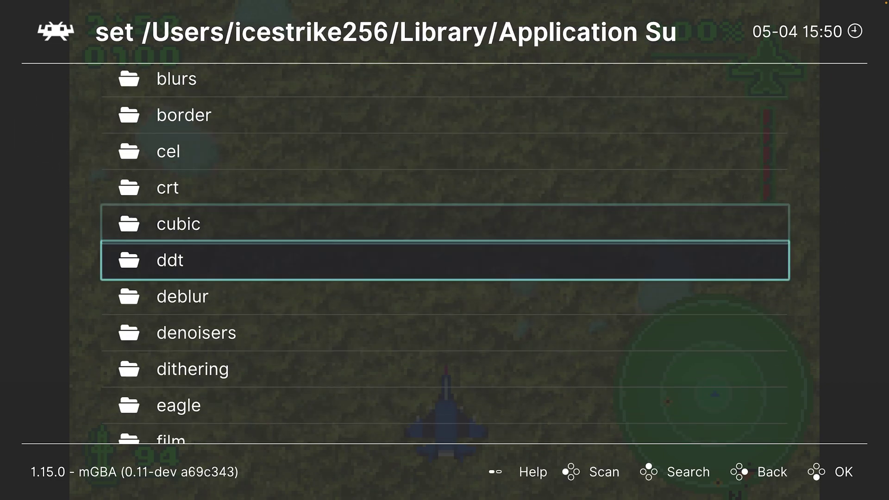
pyautogui.press('Down')
pyautogui.press('Down')
pyautogui.press('Down')
pyautogui.press('Down')
pyautogui.press('Down')
pyautogui.press('Down')
pyautogui.press('Down')
pyautogui.press('Down')
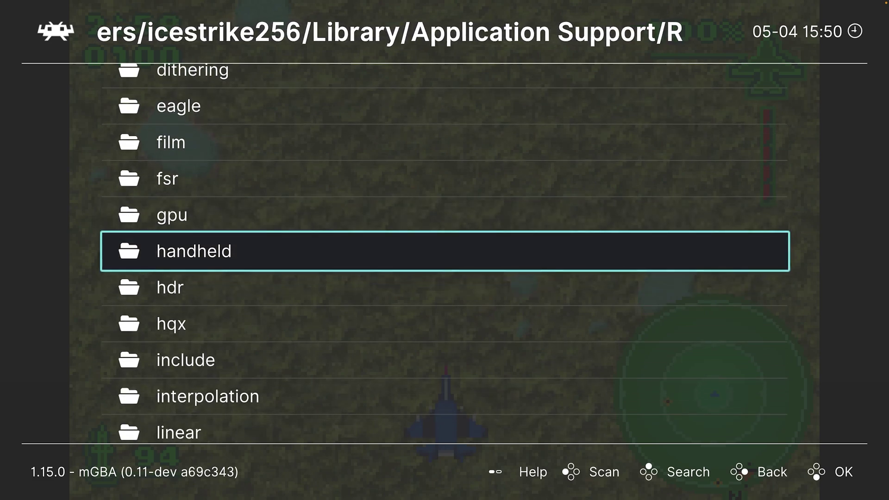
pyautogui.press('Return')
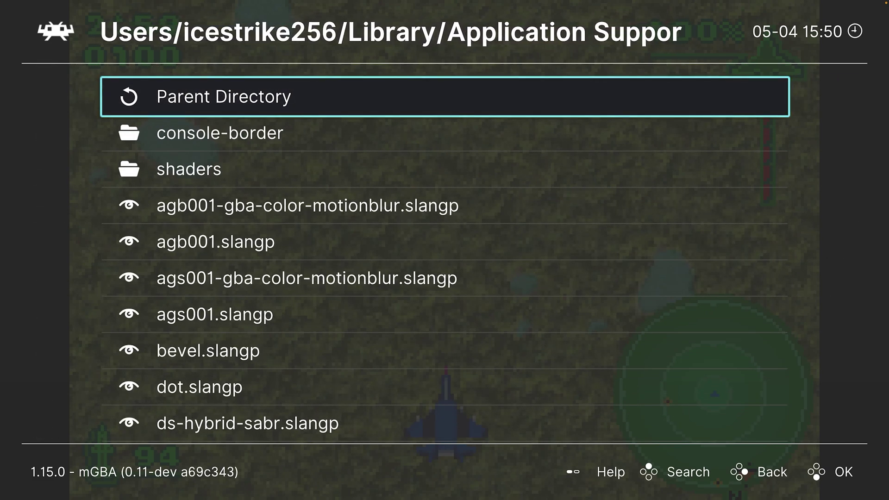
pyautogui.press('Down')
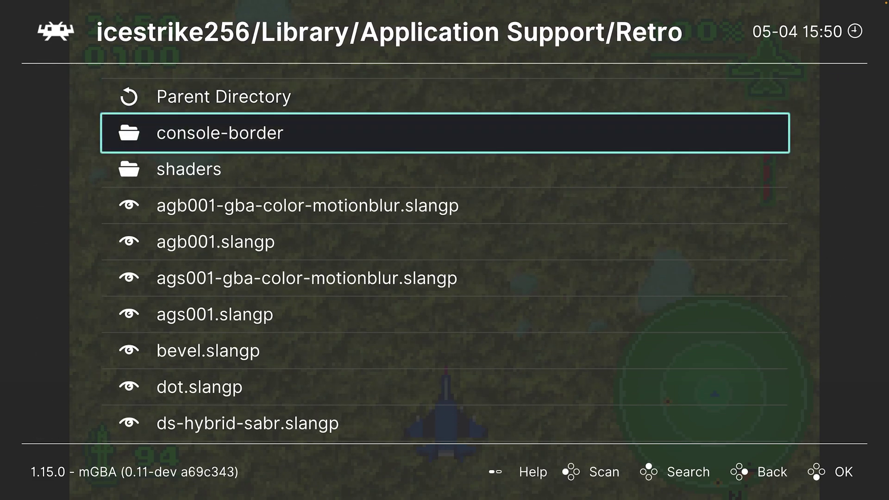
pyautogui.press('Return')
# Step: Load the gba-ags001-color-motionblur.slangp preset and view the running game with it
pyautogui.press('Down')
pyautogui.press('Down')
pyautogui.press('Down')
pyautogui.press('Down')
pyautogui.press('Down')
pyautogui.press('Down')
pyautogui.press('Down')
pyautogui.press('Down')
pyautogui.press('Down')
pyautogui.press('Down')
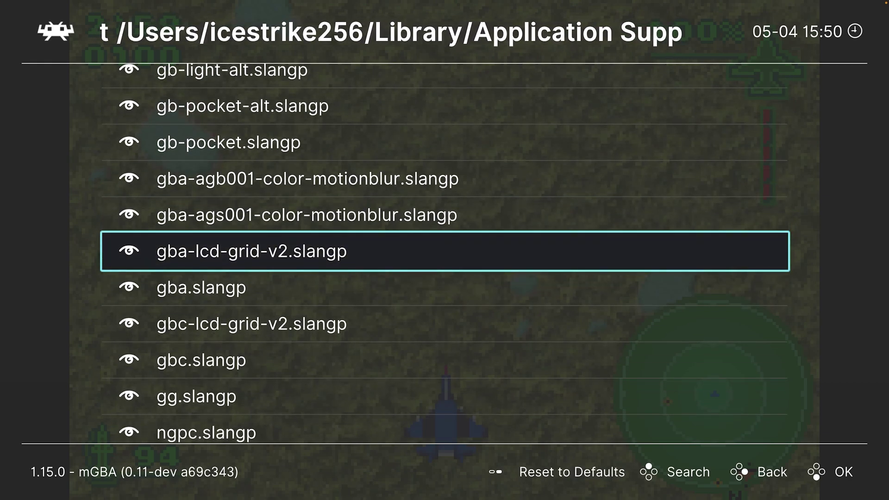
pyautogui.press('Up')
pyautogui.press('Up')
pyautogui.press('Up')
pyautogui.press('Down')
pyautogui.press('Down')
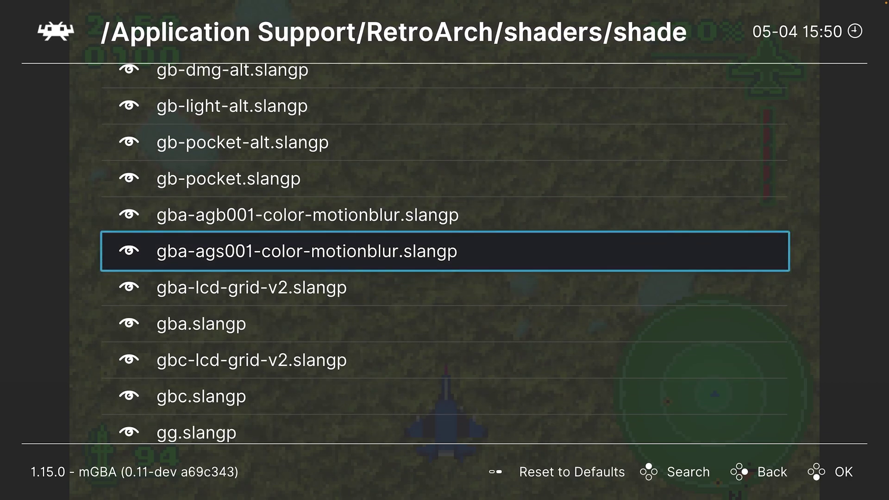
pyautogui.press('Down')
pyautogui.press('Up')
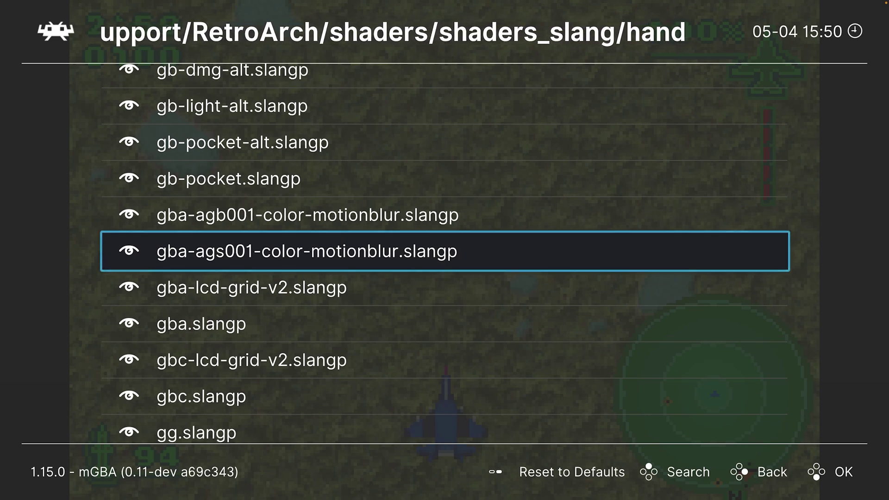
pyautogui.press('Return')
pyautogui.press('F1')
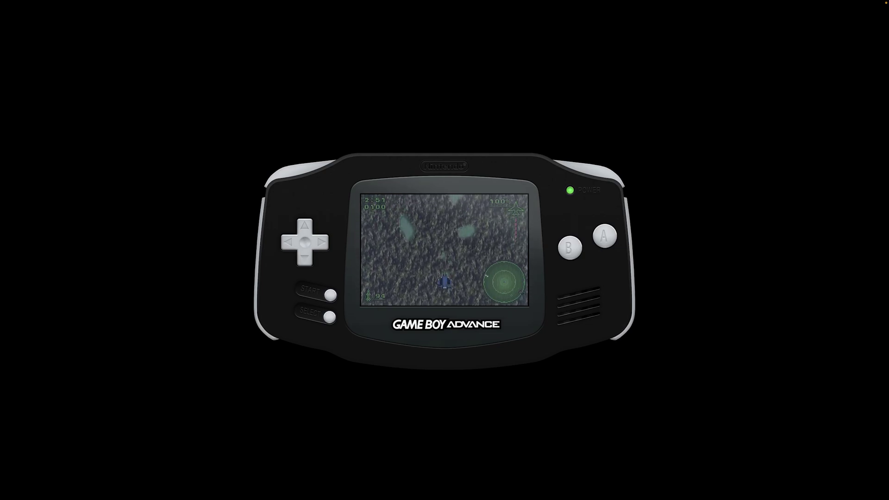
# Step: Return to the console-border presets and load gba-lcd-grid-v2.slangp
pyautogui.press('F1')
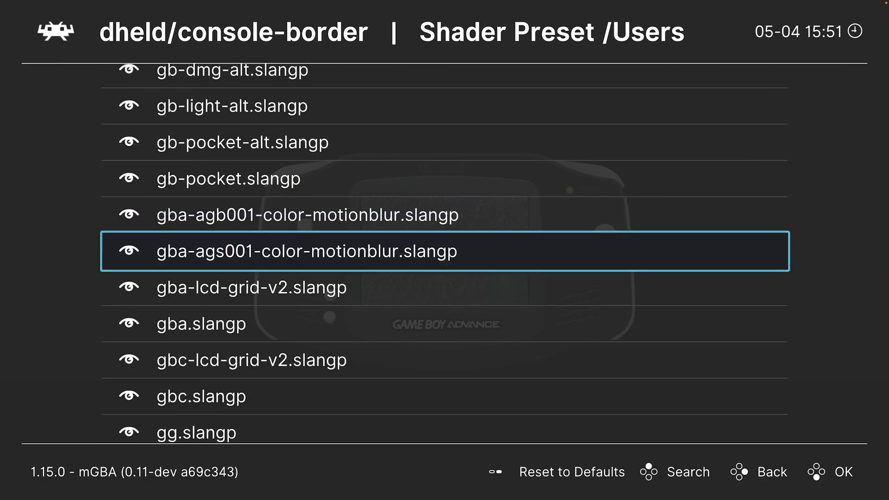
pyautogui.press('Up')
pyautogui.press('Down')
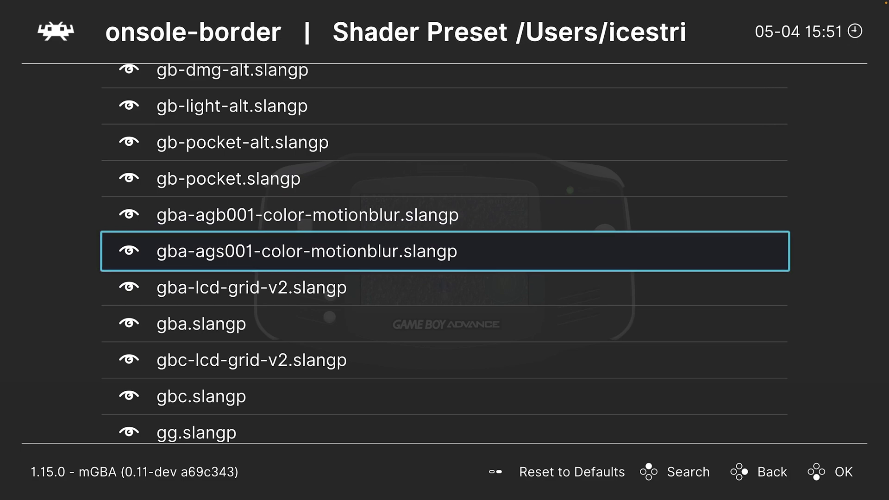
pyautogui.press('Down')
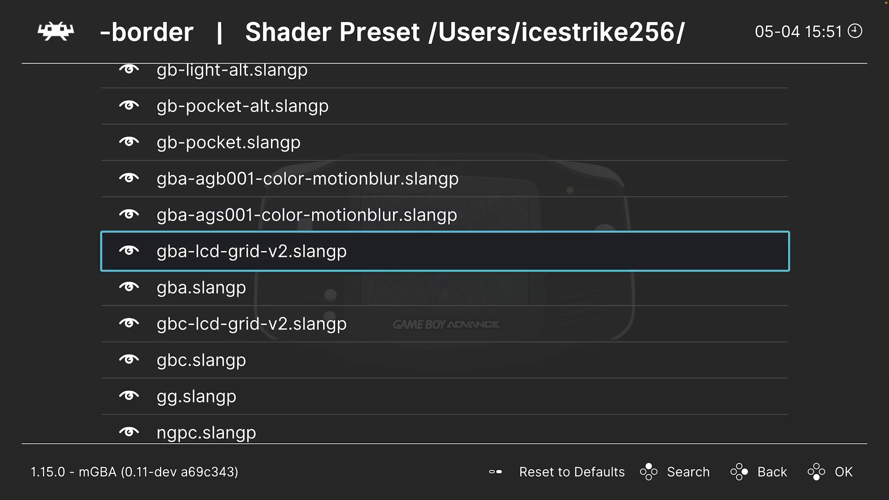
pyautogui.press('Return')
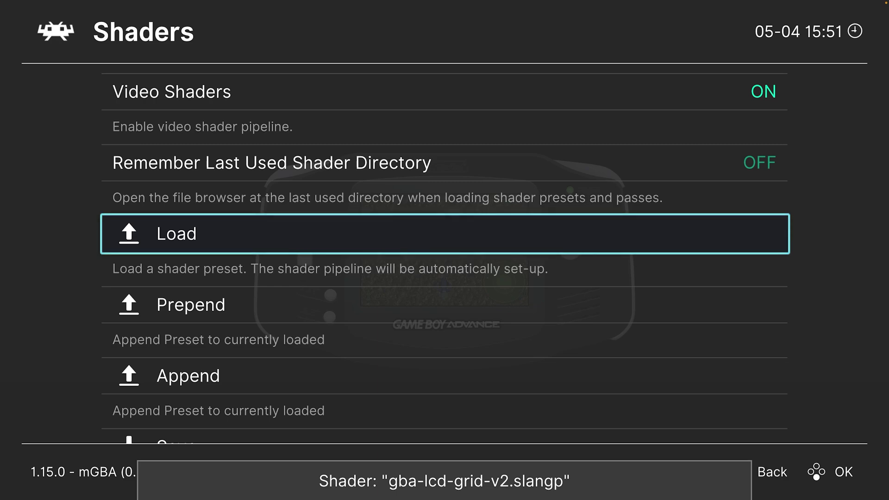
# Step: Start loading another shader preset and open the handheld folder inside shaders_slang
pyautogui.press('F1')
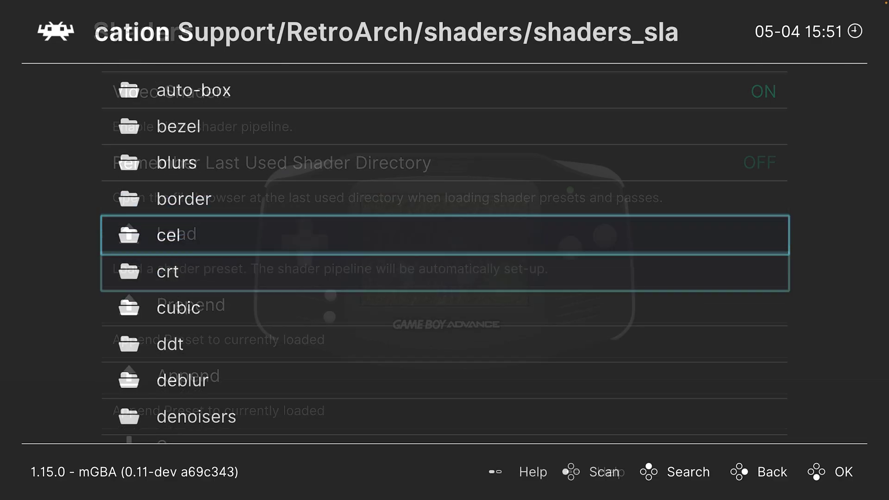
pyautogui.press('Down')
pyautogui.press('Down')
pyautogui.press('Down')
pyautogui.press('Down')
pyautogui.press('Down')
pyautogui.press('Down')
pyautogui.press('Down')
pyautogui.press('Down')
pyautogui.press('Down')
pyautogui.press('Down')
pyautogui.press('Down')
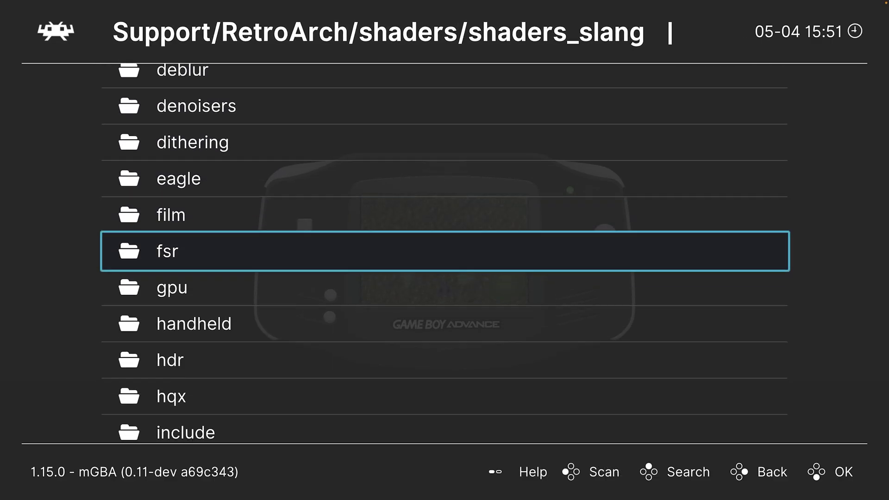
pyautogui.press('Return')
# Step: Load the ags001-gba-color-motionblur.slangp preset from the handheld folder and view the running game with it
pyautogui.press('Down')
pyautogui.press('Down')
pyautogui.press('Down')
pyautogui.press('Down')
pyautogui.press('Down')
pyautogui.press('Down')
pyautogui.press('Down')
pyautogui.press('Down')
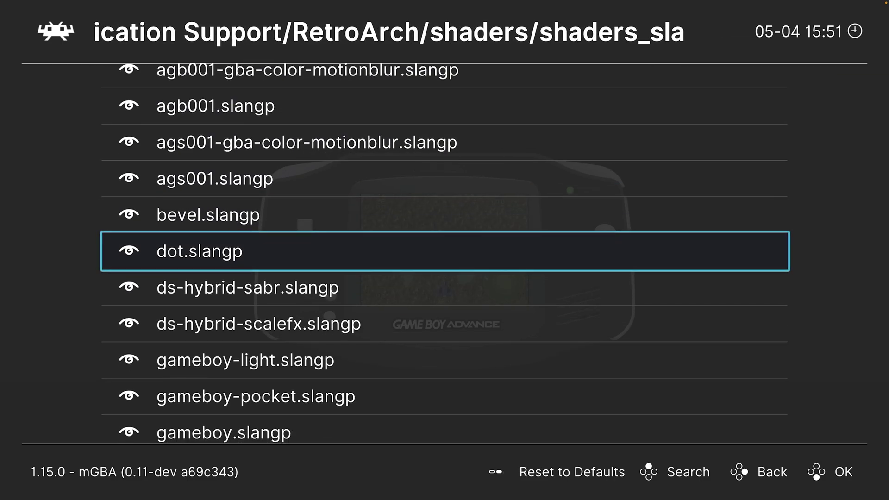
pyautogui.press('Up')
pyautogui.press('Up')
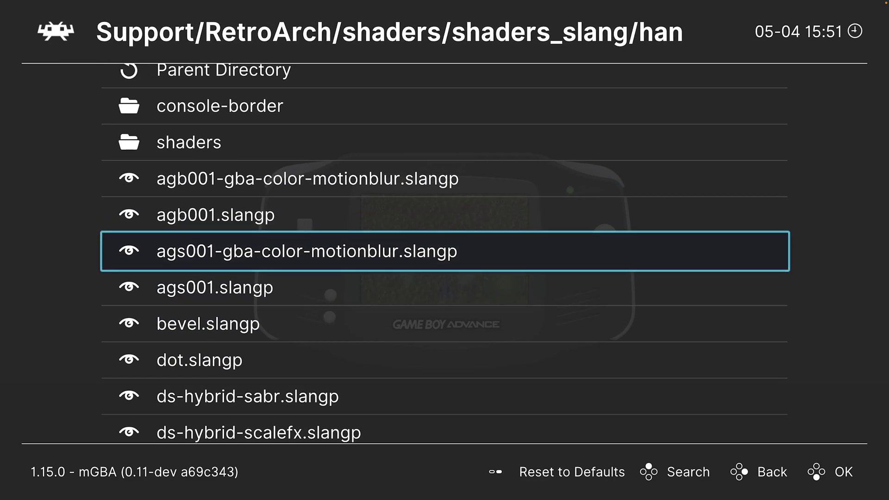
pyautogui.press('Return')
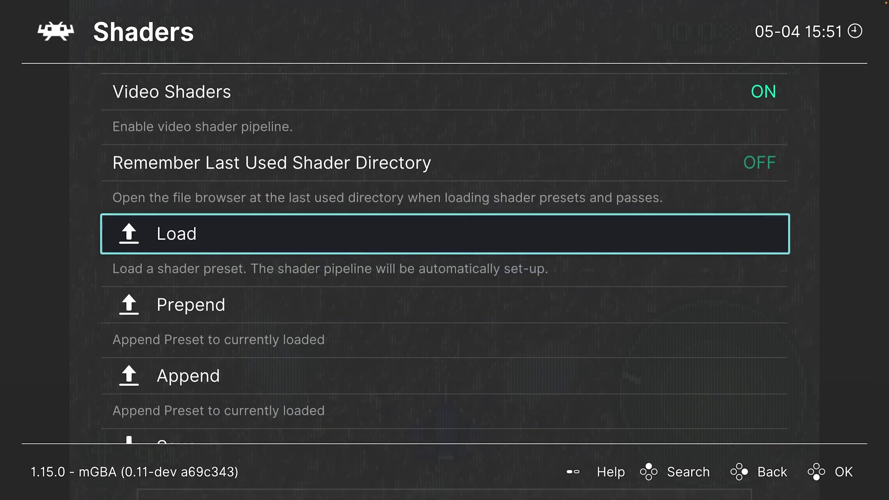
pyautogui.press('F1')
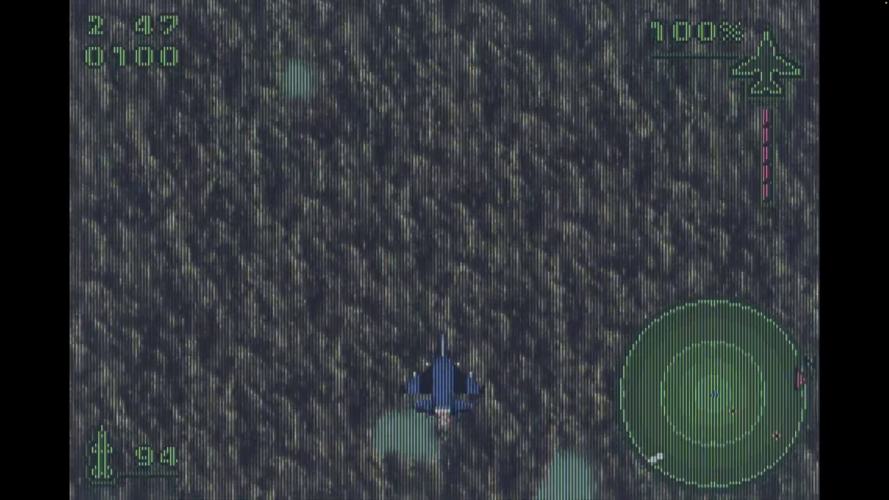
pyautogui.press('Right')
pyautogui.press('Left')
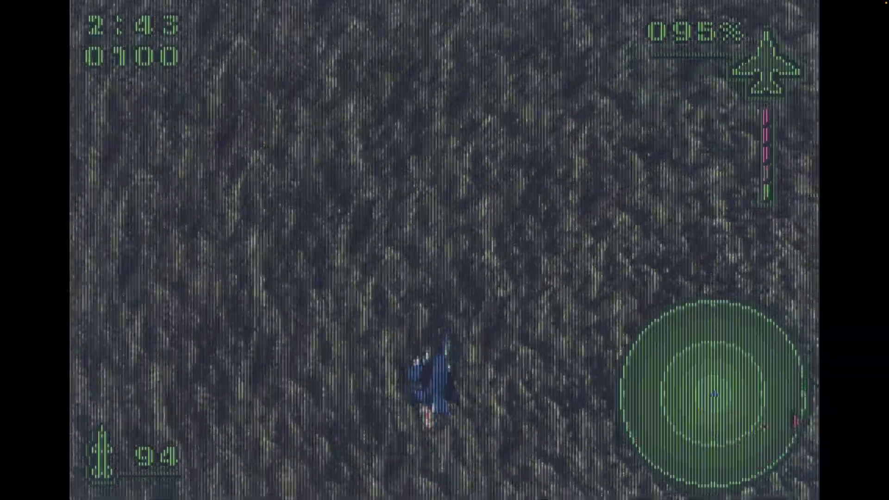
pyautogui.press('Right')
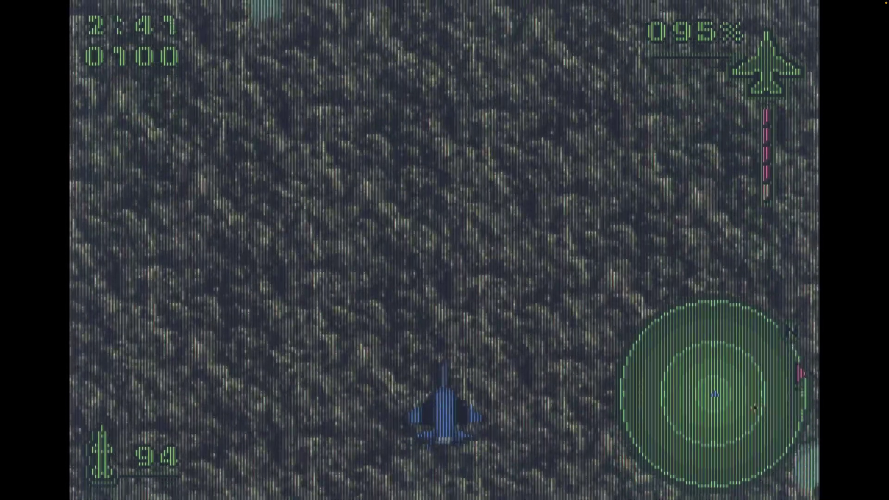
# Step: Return to the shader settings, start loading a different preset, and open the shaders_slang folder
pyautogui.press('F1')
pyautogui.press('Down')
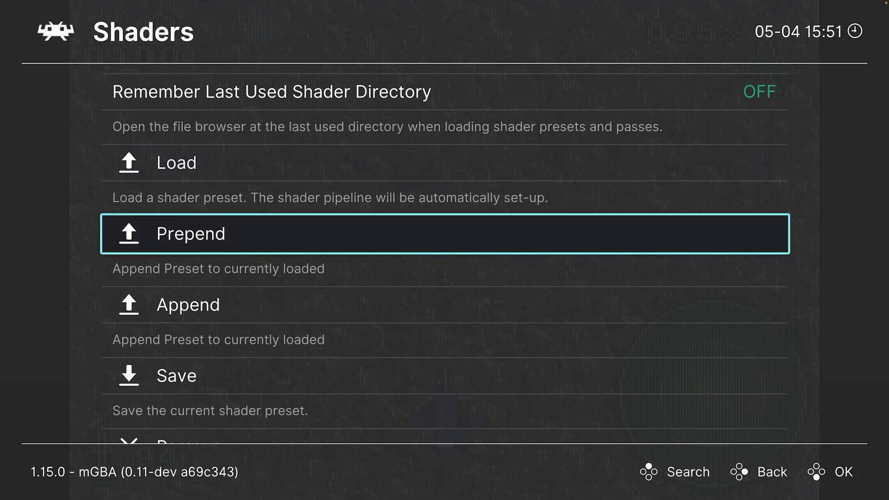
pyautogui.press('Up')
pyautogui.press('Return')
pyautogui.press('Down')
pyautogui.press('Return')
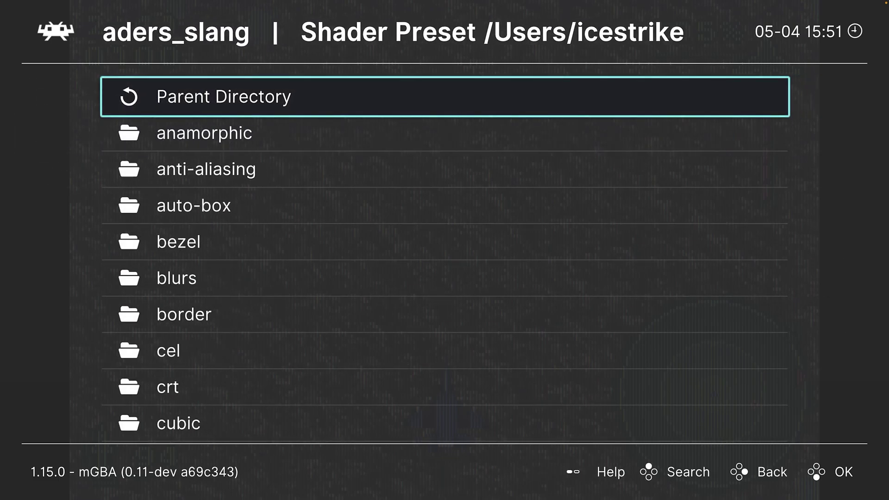
# Step: Open the handheld folder among the slang shaders
pyautogui.press('Down')
pyautogui.press('Down')
pyautogui.press('Down')
pyautogui.press('Down')
pyautogui.press('Down')
pyautogui.press('Down')
pyautogui.press('Down')
pyautogui.press('Down')
pyautogui.press('Down')
pyautogui.press('Down')
pyautogui.press('Down')
pyautogui.press('Down')
pyautogui.press('Down')
pyautogui.press('Down')
pyautogui.press('Down')
pyautogui.press('Down')
pyautogui.press('Down')
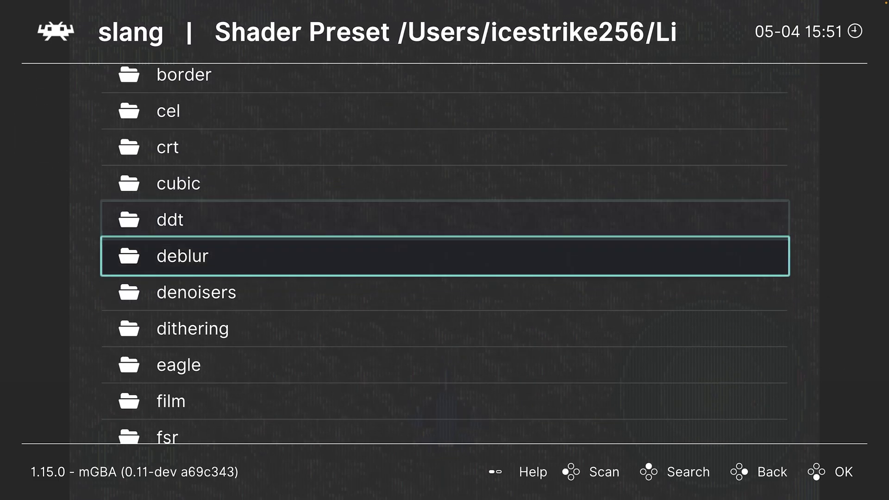
pyautogui.press('Down')
pyautogui.press('Return')
# Step: Load the lcd-grid-v2-gba-color-motionblur.slangp preset and view the running game with it
pyautogui.press('Down')
pyautogui.press('Down')
pyautogui.press('Down')
pyautogui.press('Down')
pyautogui.press('Down')
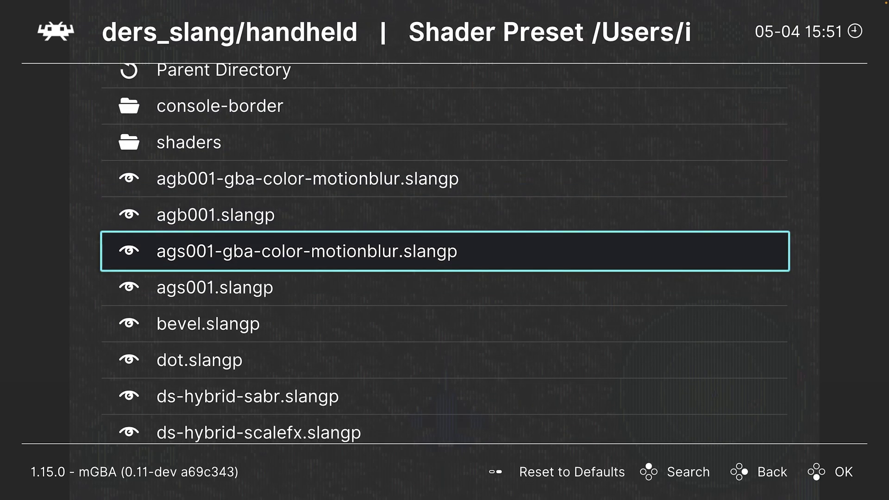
pyautogui.press('Down')
pyautogui.press('Down')
pyautogui.press('Down')
pyautogui.press('Down')
pyautogui.press('Down')
pyautogui.press('Down')
pyautogui.press('Down')
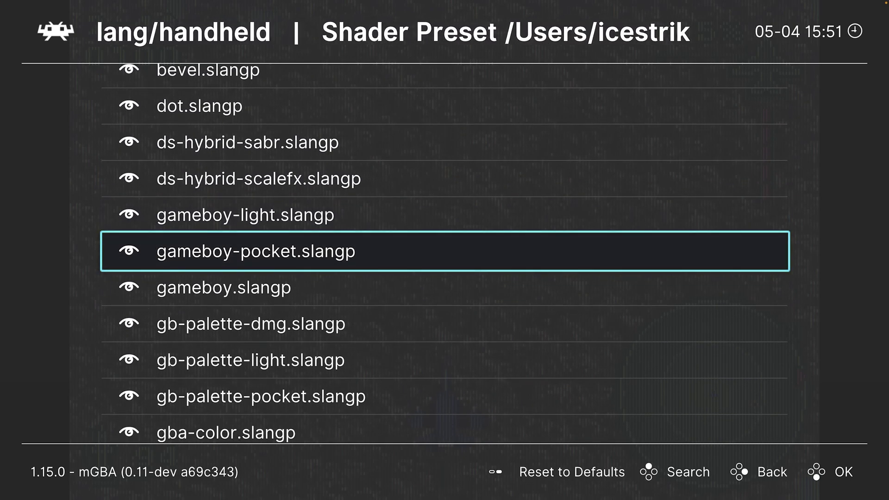
pyautogui.press('Down')
pyautogui.press('Down')
pyautogui.press('Down')
pyautogui.press('Down')
pyautogui.press('Down')
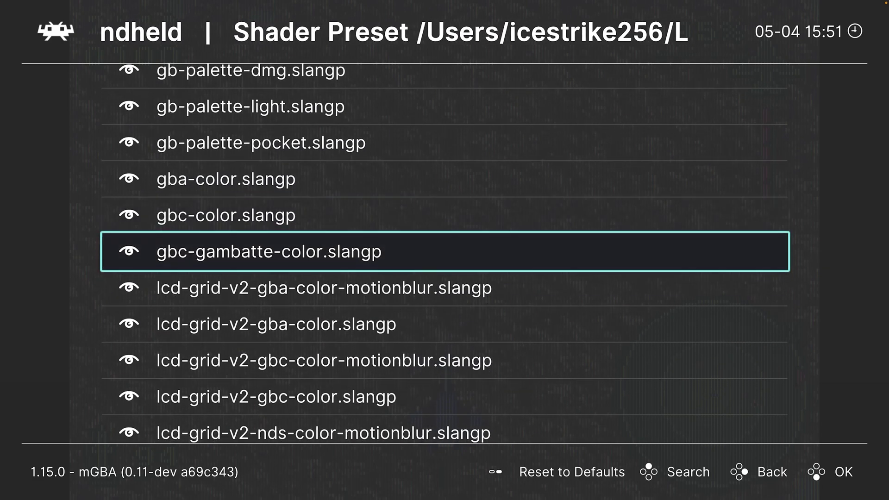
pyautogui.press('Down')
pyautogui.press('Return')
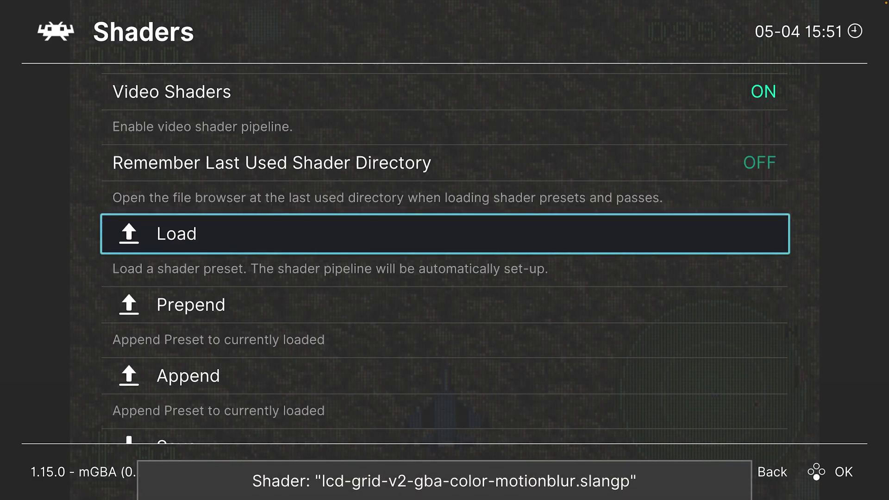
pyautogui.press('F1')
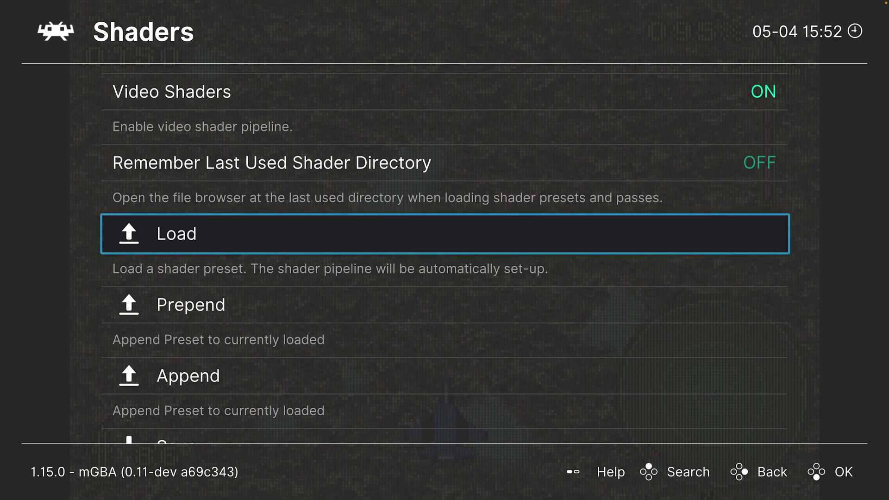
# Step: Save the current shader settings as the core preset so they are the default for the mGBA core
pyautogui.press('Down')
pyautogui.press('Down')
pyautogui.press('Down')
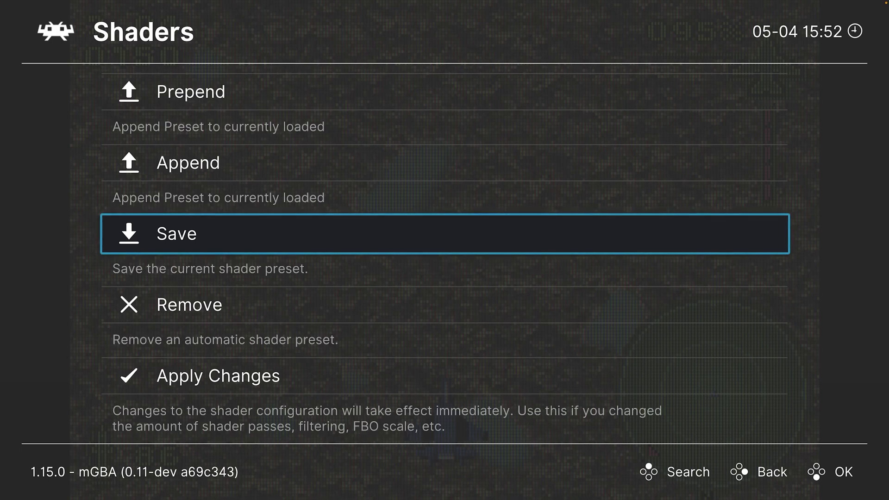
pyautogui.press('Return')
pyautogui.press('Down')
pyautogui.press('Down')
pyautogui.press('Down')
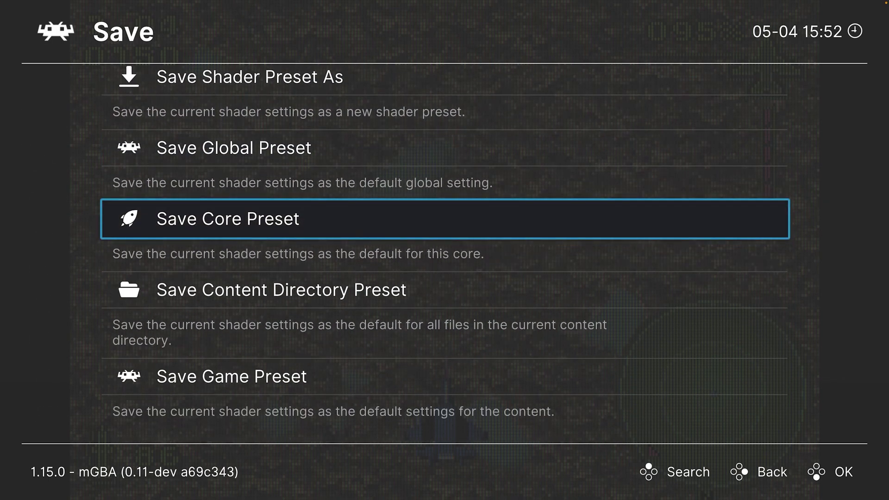
pyautogui.press('Down')
pyautogui.press('Down')
pyautogui.press('Up')
pyautogui.press('Up')
pyautogui.press('Return')
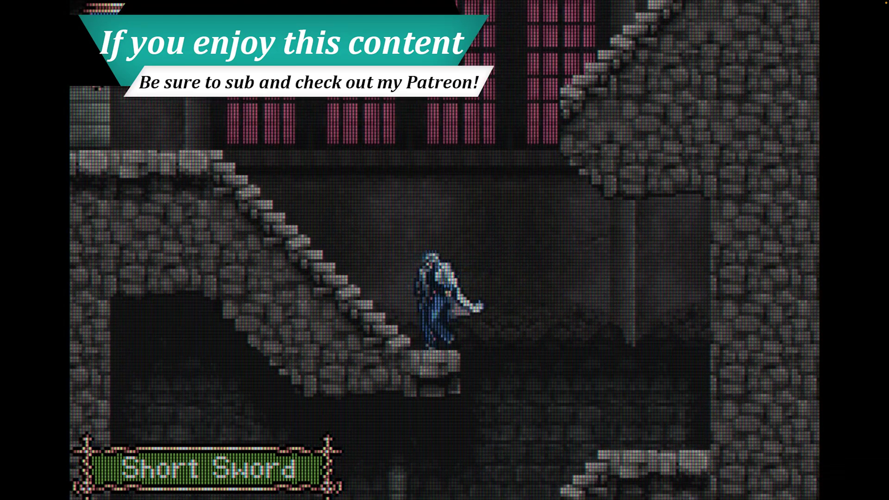
pyautogui.press('Return')
pyautogui.press('Down')
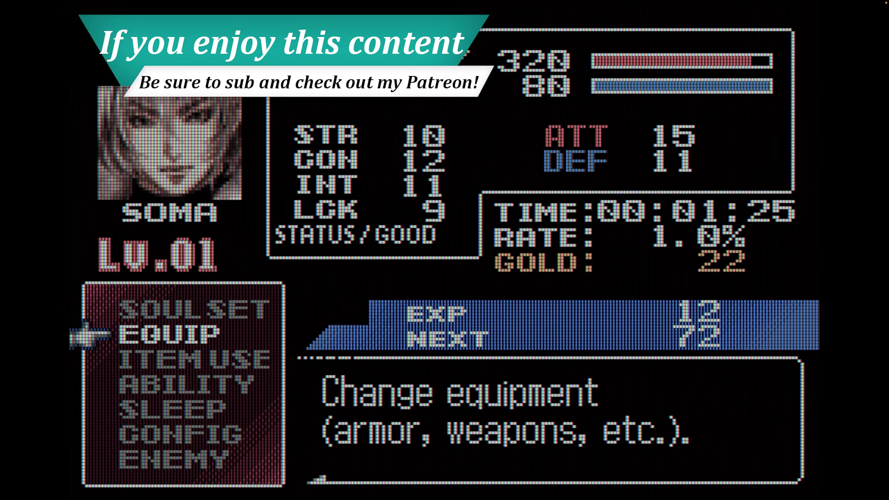
pyautogui.press('x')
pyautogui.press('x')
pyautogui.press('Down')
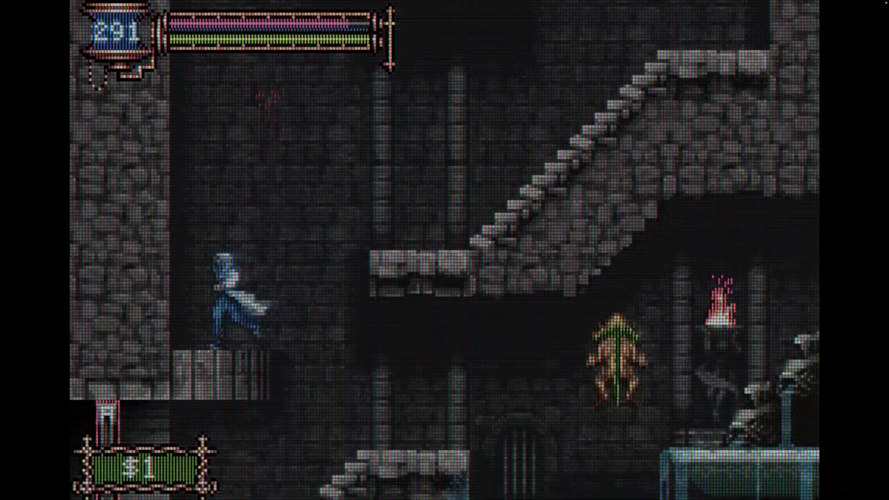
pyautogui.press('Right')
pyautogui.press('x')
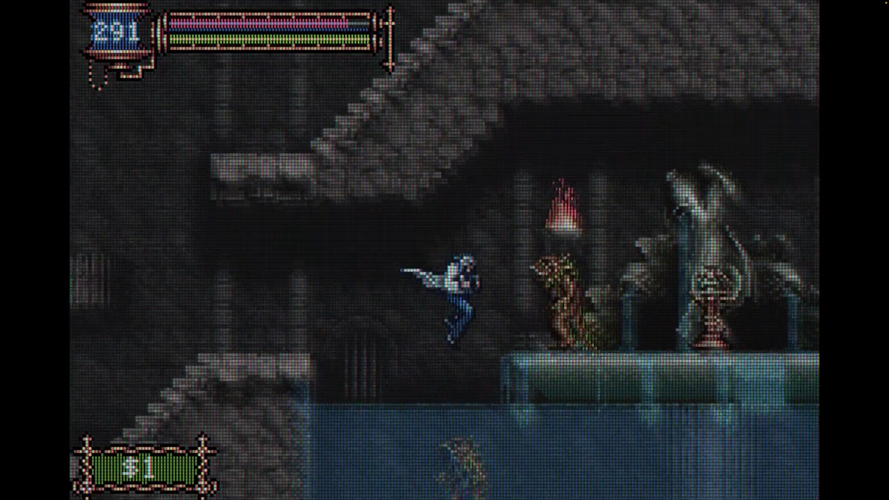
pyautogui.press('x')
pyautogui.press('Right')
pyautogui.press('z')
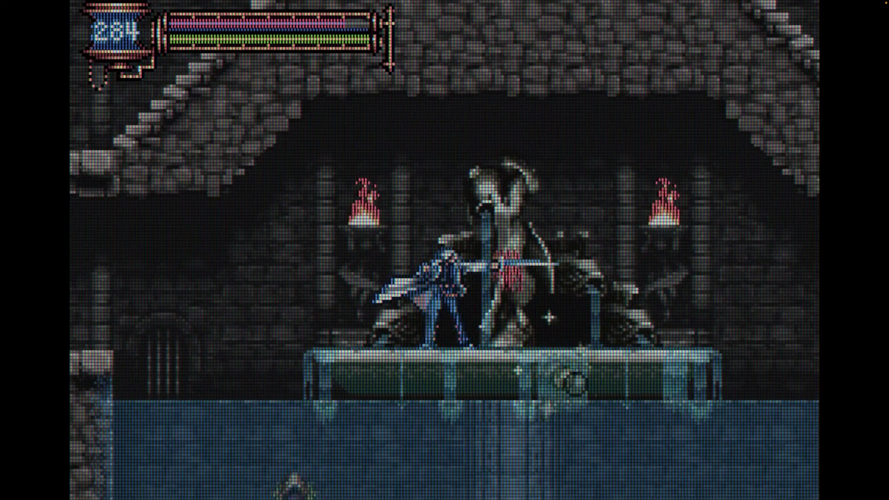
pyautogui.press('Right')
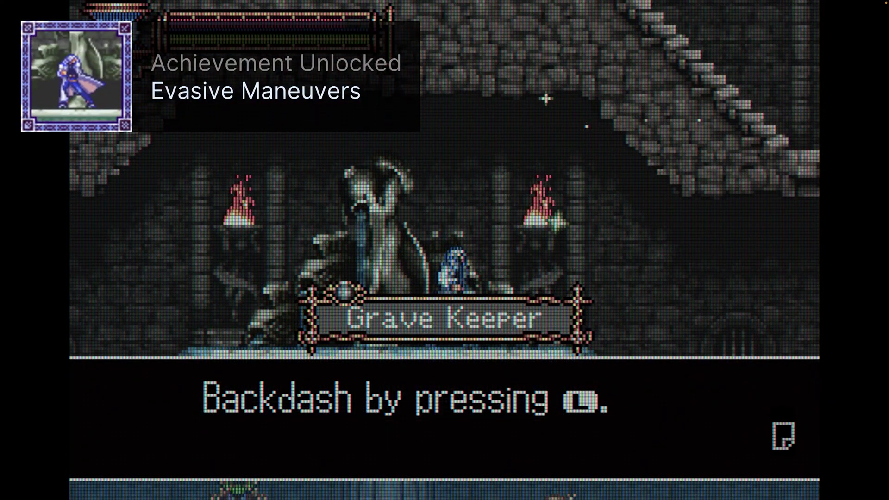
pyautogui.press('x')
pyautogui.press('Right')
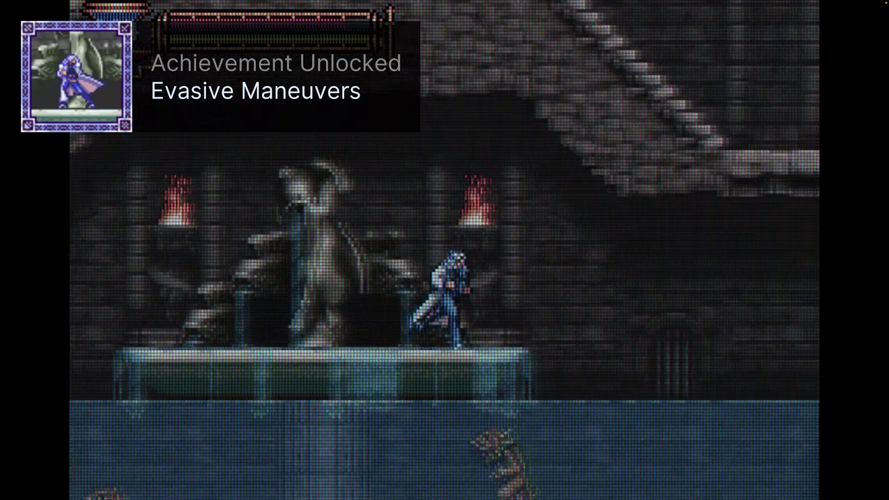
pyautogui.press('x')
pyautogui.press('Right')
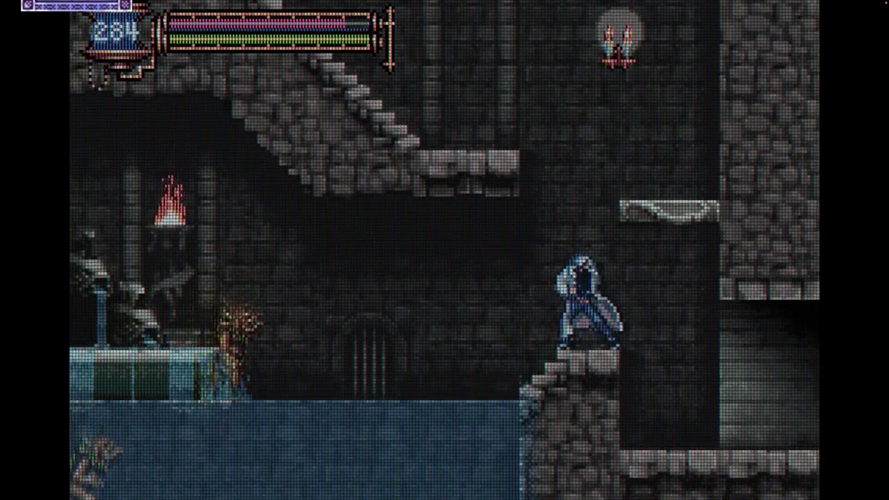
pyautogui.press('x')
pyautogui.press('Left')
pyautogui.press('z')
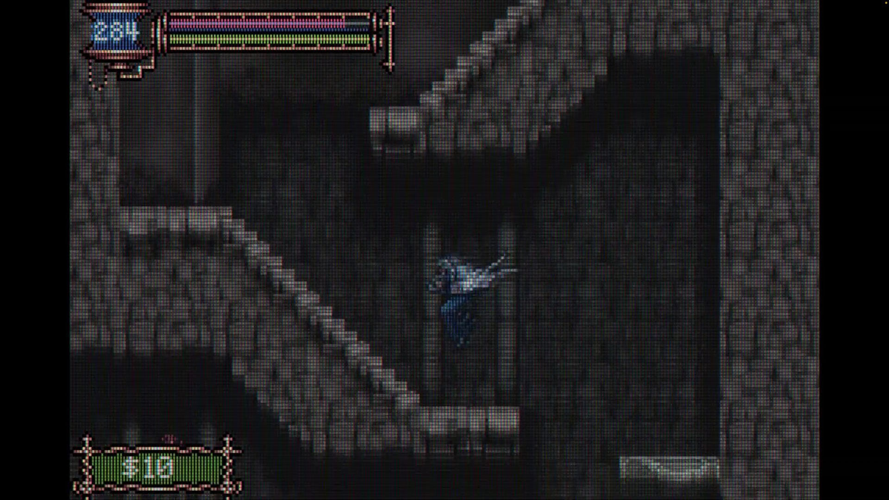
pyautogui.press('Left')
pyautogui.press('z')
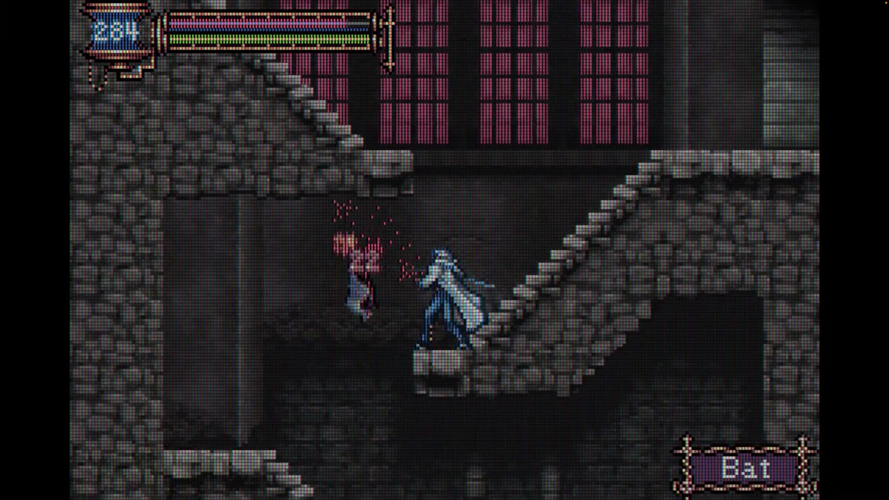
pyautogui.press('Right')
pyautogui.press('x')
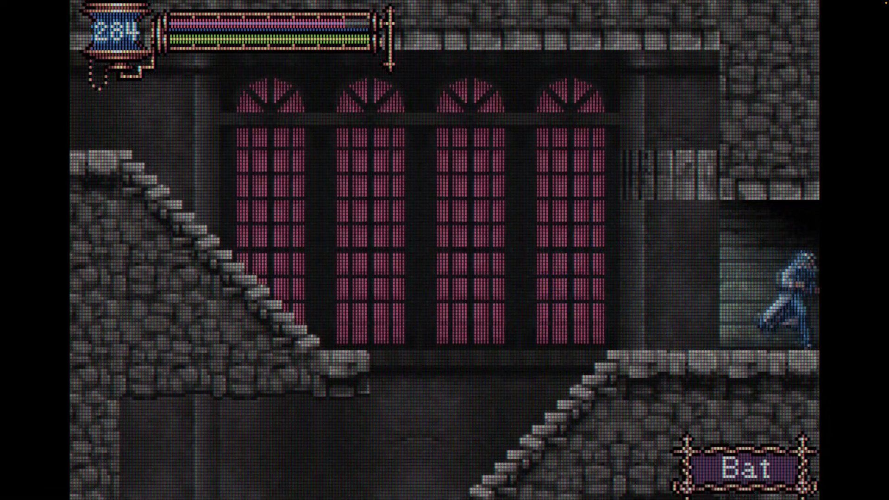
pyautogui.press('Right')
pyautogui.press('Right')
pyautogui.press('z')
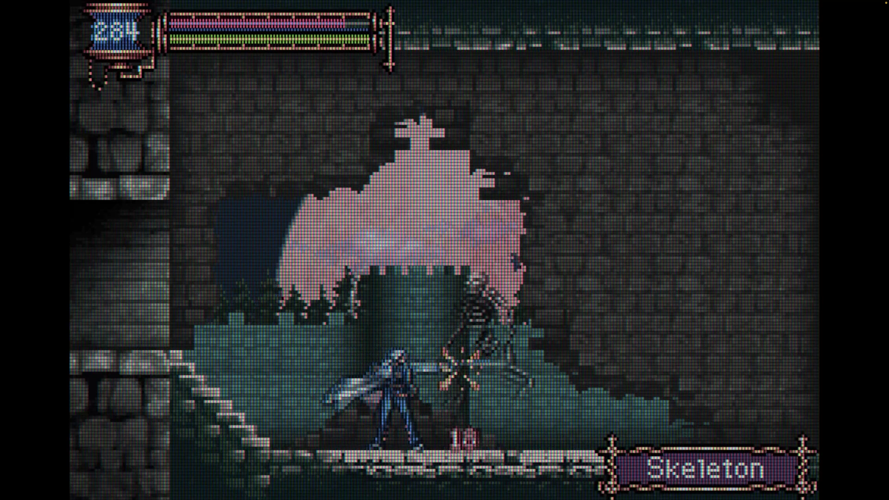
pyautogui.press('Right')
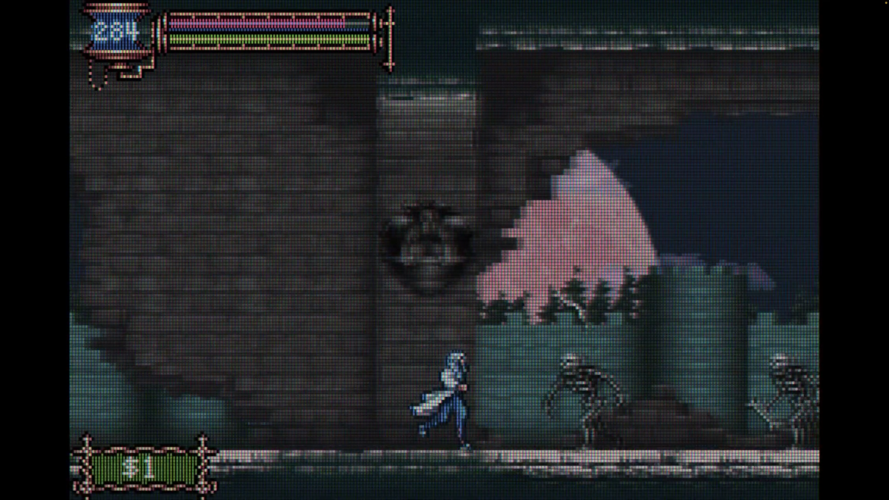
pyautogui.press('z')
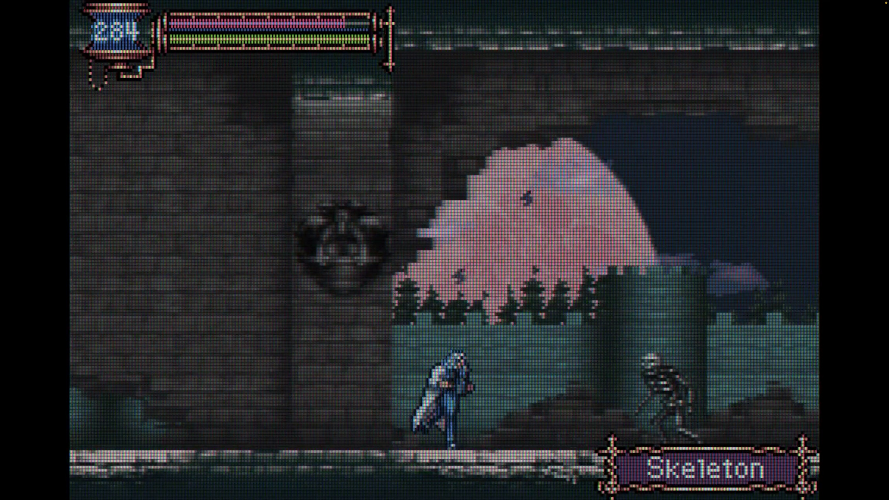
pyautogui.press('Right')
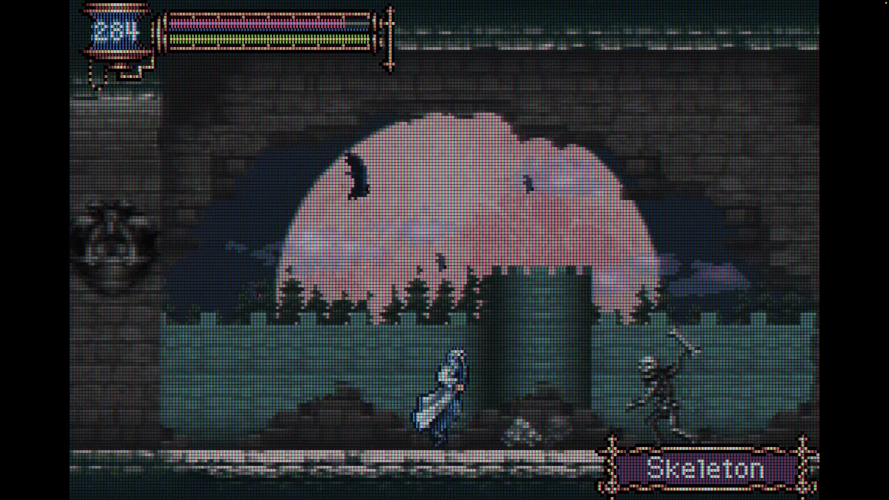
pyautogui.press('z')
pyautogui.press('Right')
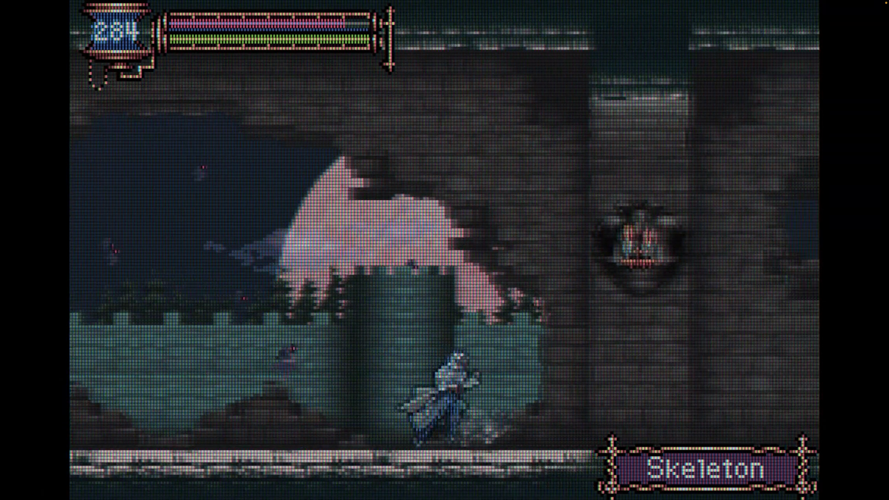
pyautogui.press('x')
pyautogui.press('z')
pyautogui.press('Right')
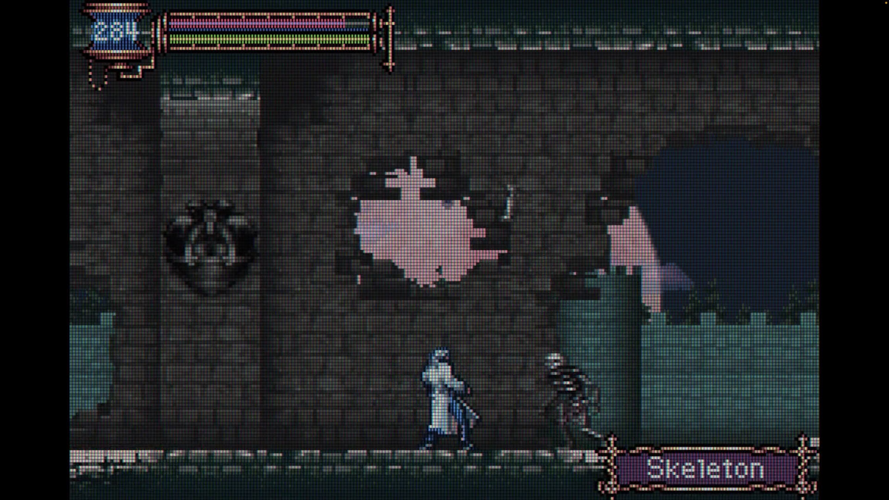
pyautogui.press('z')
pyautogui.press('Right')
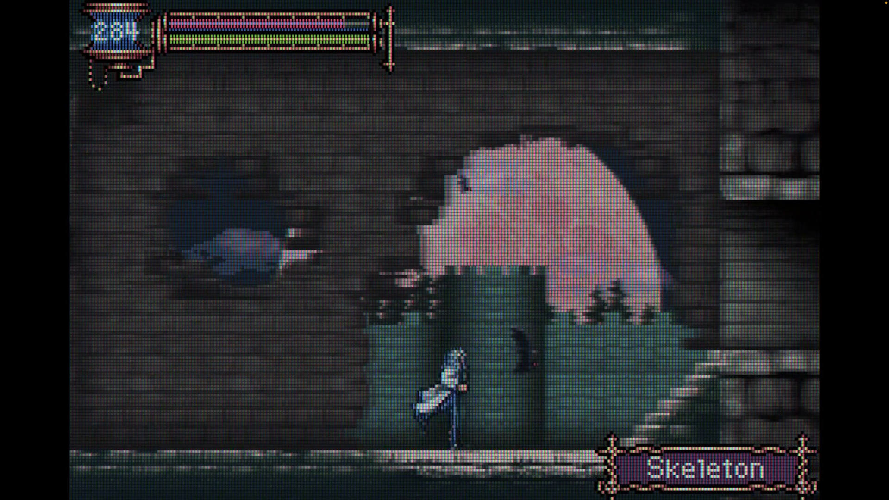